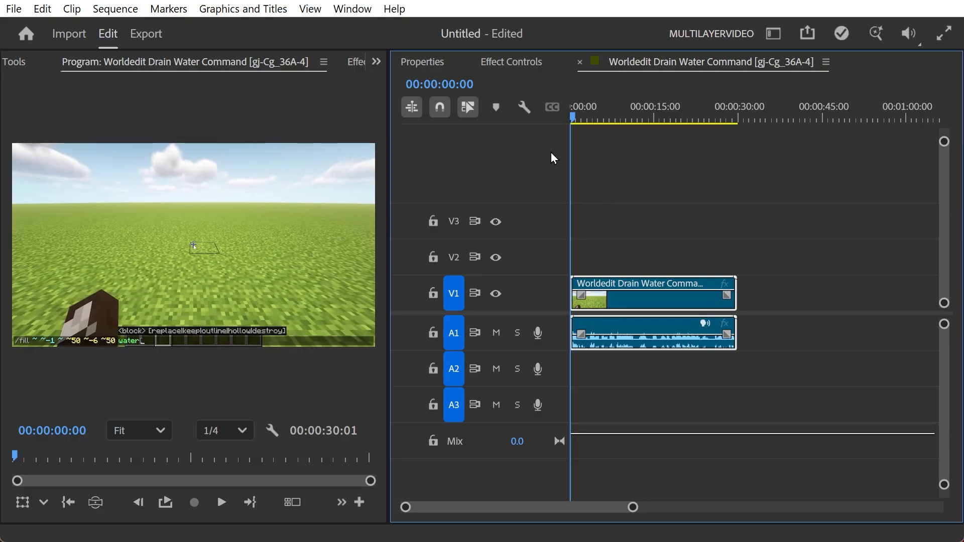
Unlink the audio from the video of the Worldedit Drain Water Command clip in the timeline
{"action": "key", "text": "="}
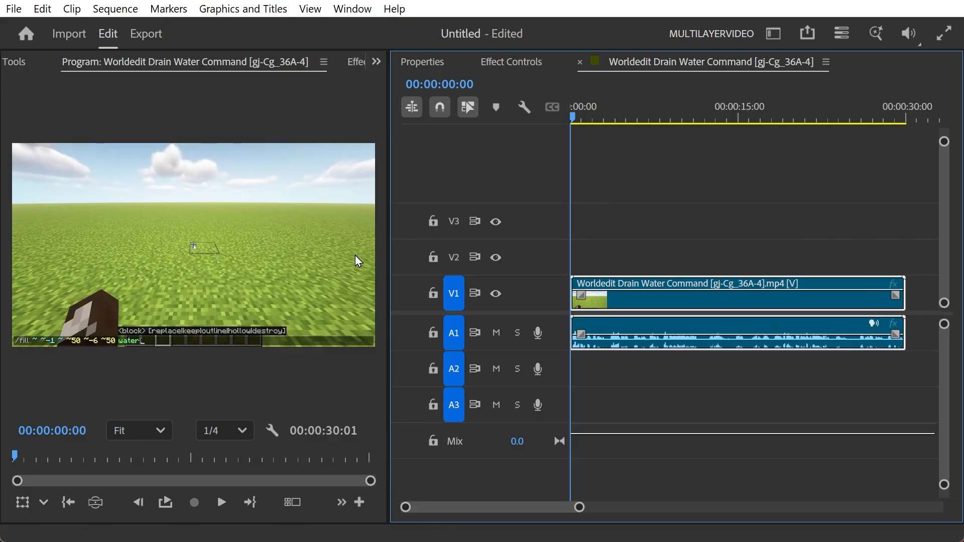
{"action": "left_click_drag", "start_coordinate": [390, 274], "coordinate": [337, 276]}
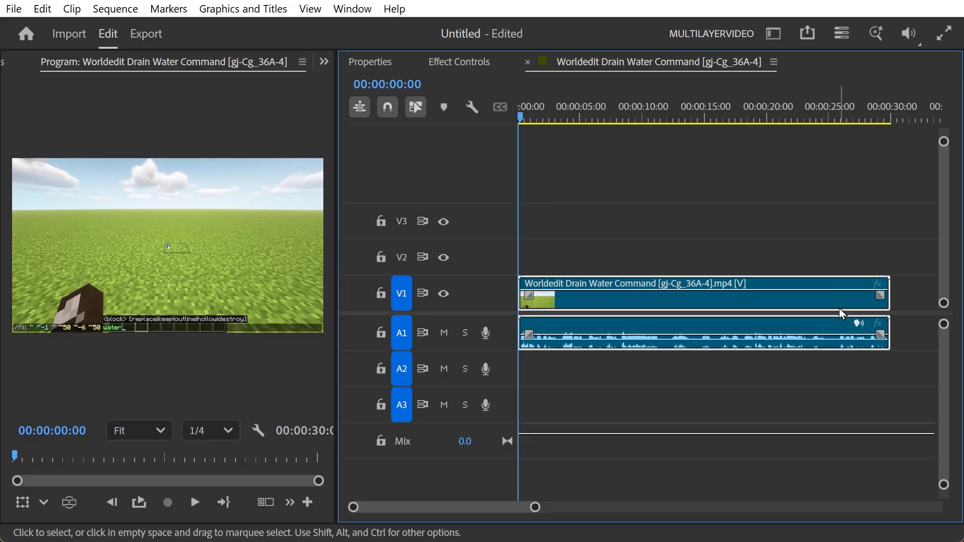
{"action": "right_click", "coordinate": [606, 291]}
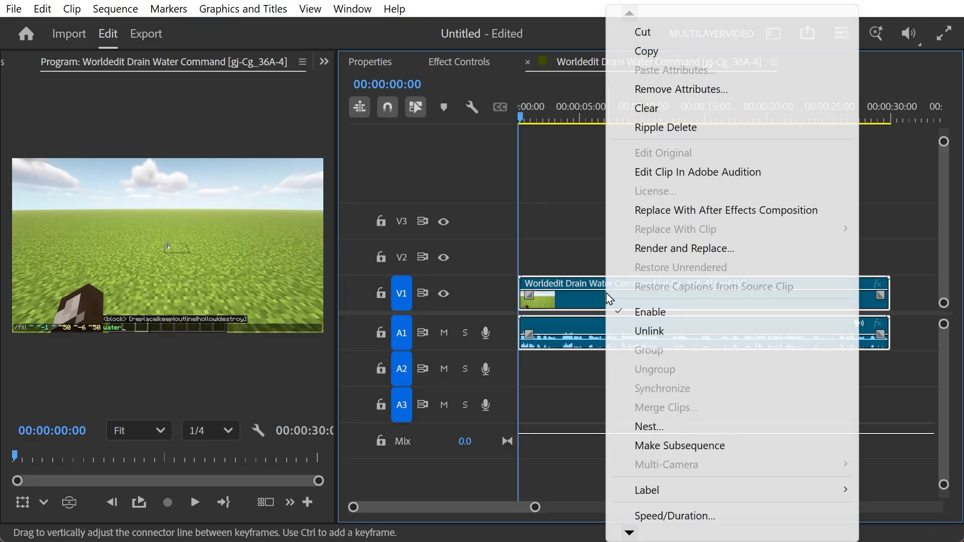
{"action": "left_click", "coordinate": [658, 332]}
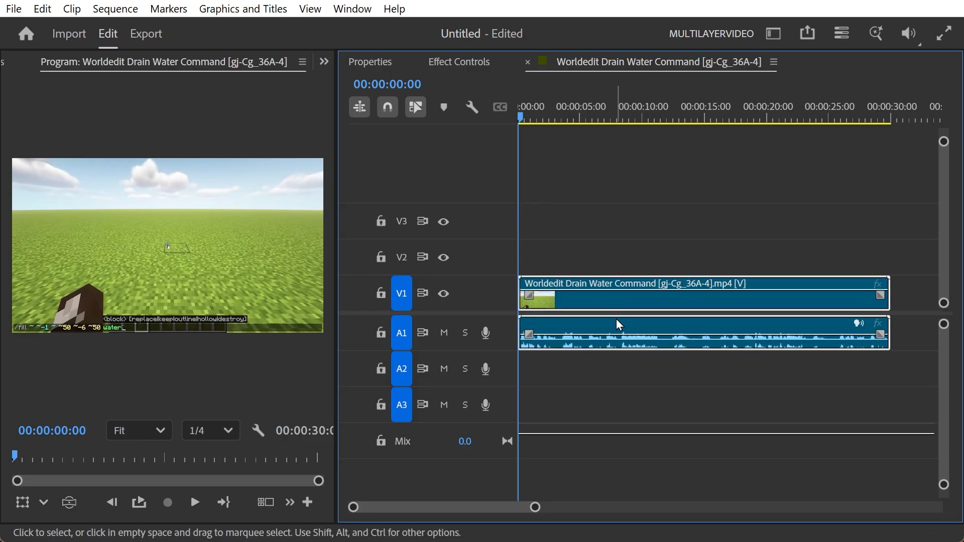
{"action": "right_click", "coordinate": [588, 324]}
{"action": "left_click", "coordinate": [640, 333]}
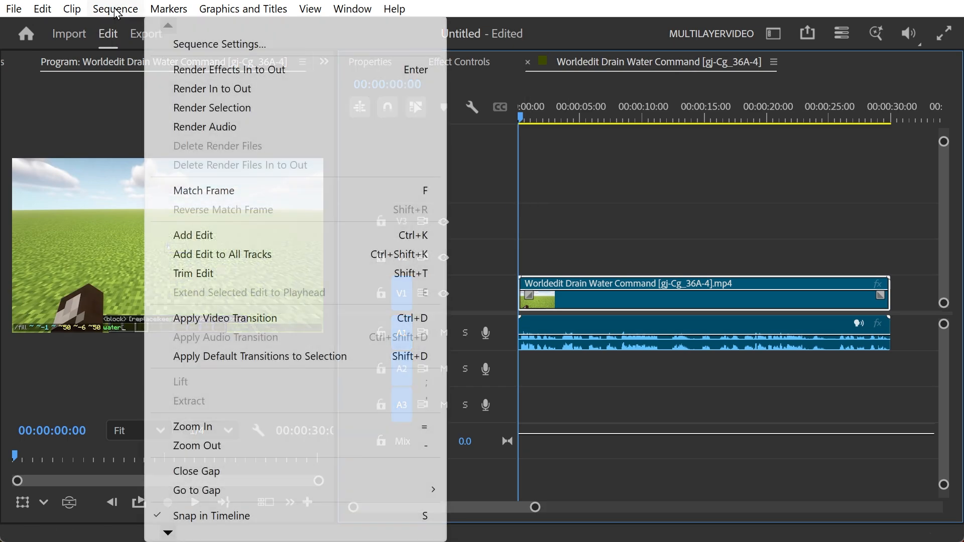
Set the sequence frame size to 1080 horizontal by 1920 vertical and accept deleting all its previews
{"action": "left_click", "coordinate": [115, 9]}
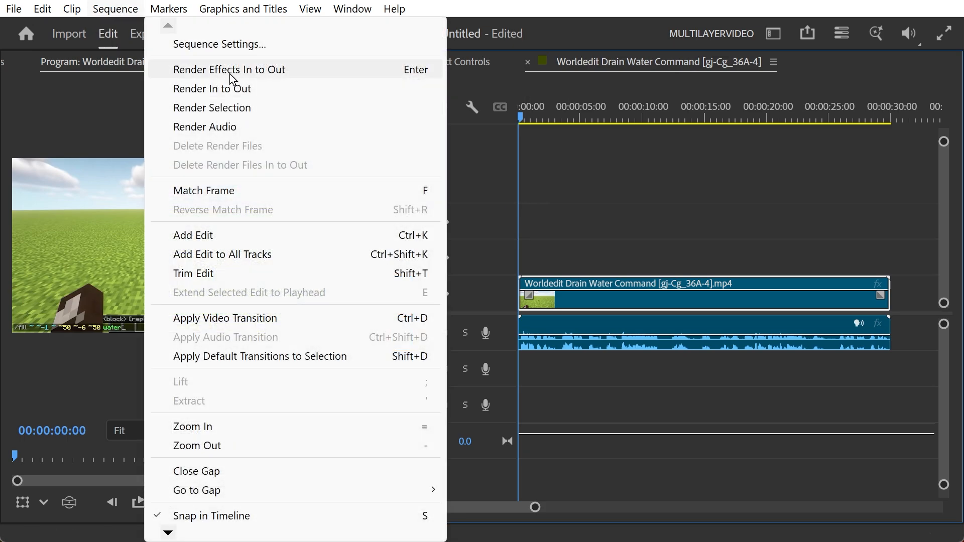
{"action": "left_click", "coordinate": [219, 44]}
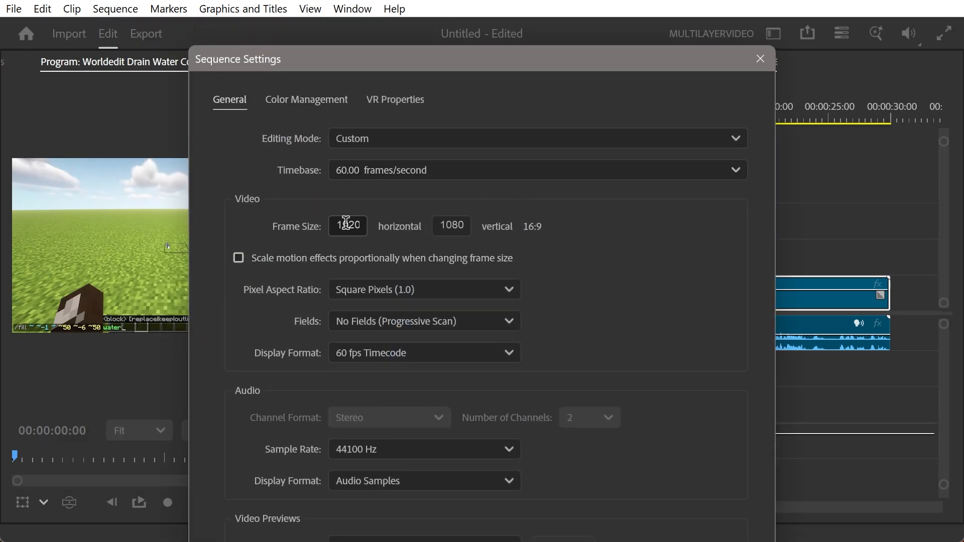
{"action": "double_click", "coordinate": [346, 224]}
{"action": "type", "text": "1080"}
{"action": "key", "text": "Tab"}
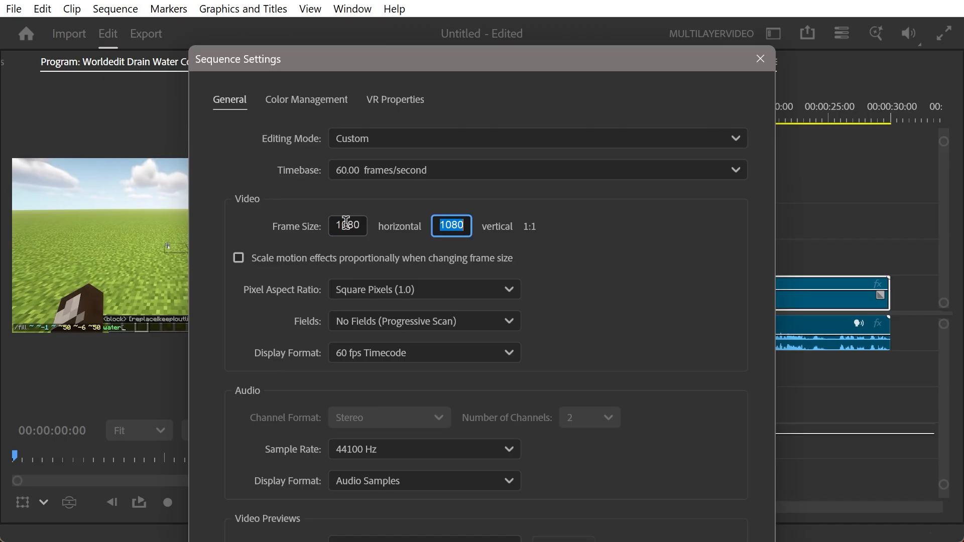
{"action": "type", "text": "1920"}
{"action": "key", "text": "Return"}
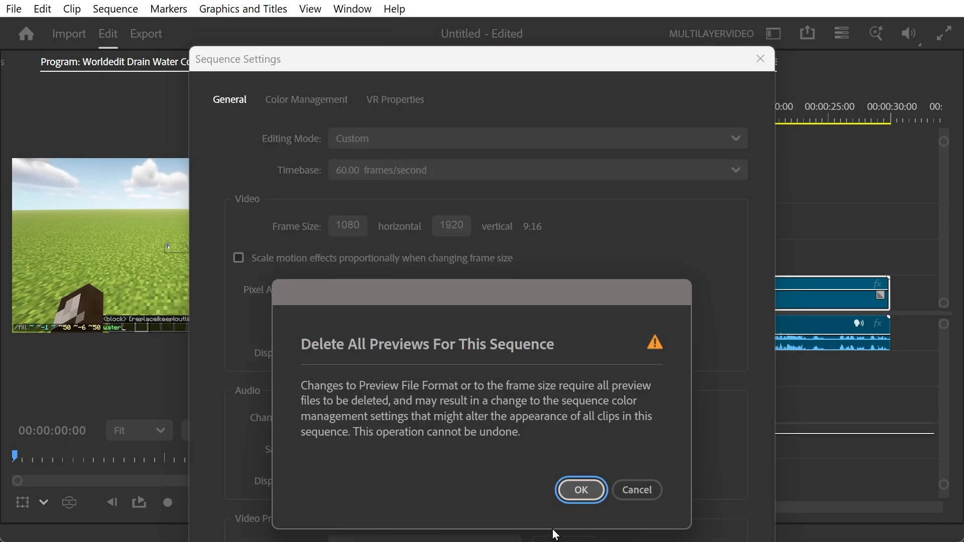
{"action": "left_click", "coordinate": [570, 485]}
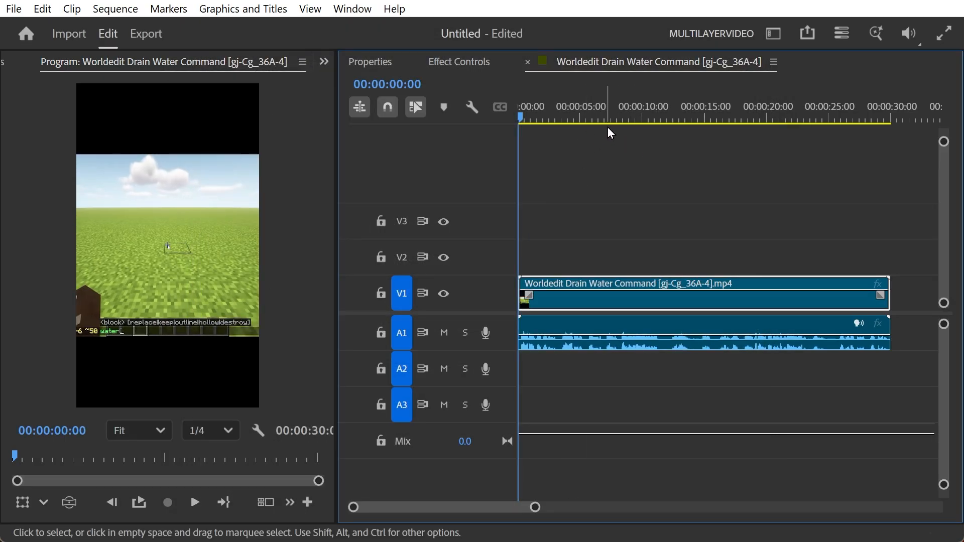
Duplicate the V1 video clip onto track V2, aligned with the start of the sequence
{"action": "left_click_drag", "start_coordinate": [557, 113], "coordinate": [572, 148]}
{"action": "key", "text": "Home"}
{"action": "left_click_drag", "start_coordinate": [578, 284], "coordinate": [574, 270]}
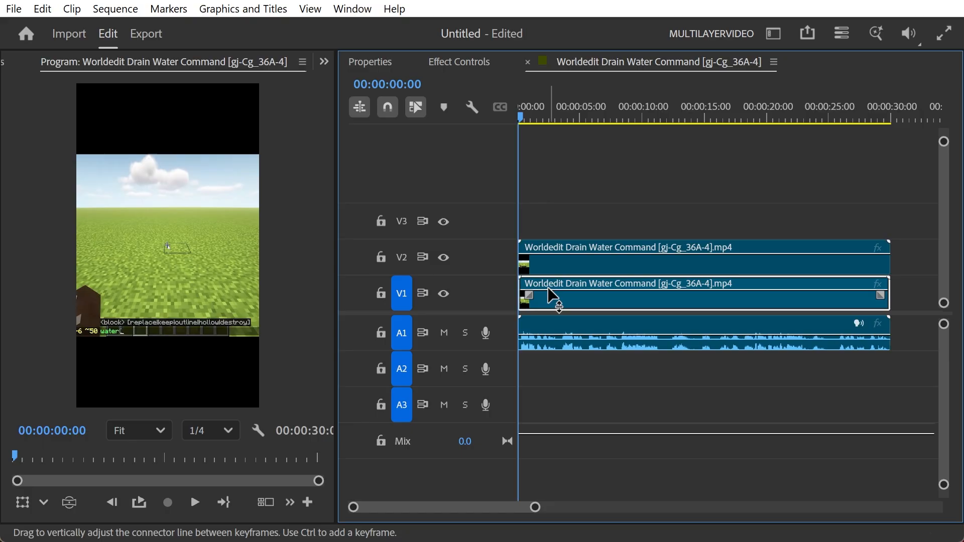
Apply Gaussian Blur to the V1 clip and scale it up to fill the vertical frame as a background
{"action": "left_click", "coordinate": [329, 65]}
{"action": "left_click", "coordinate": [351, 173]}
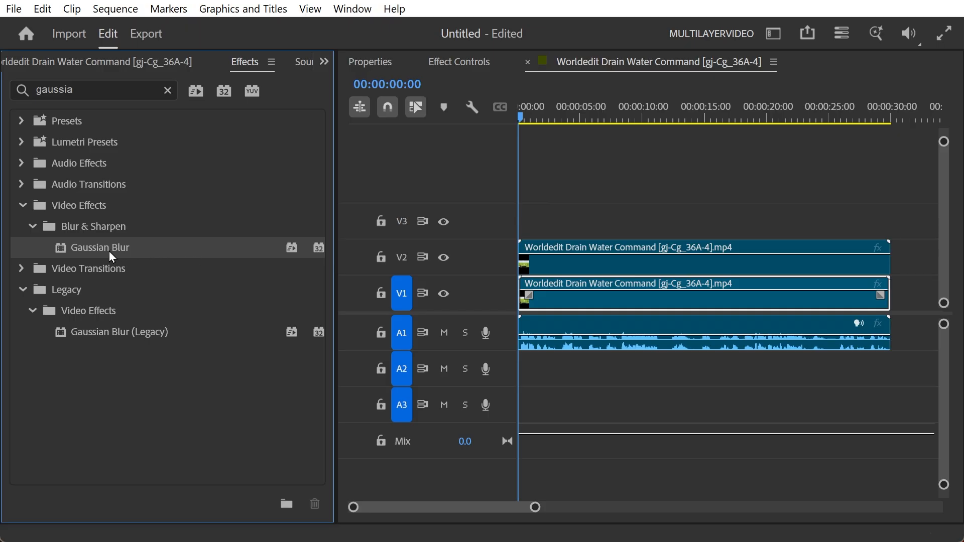
{"action": "left_click_drag", "start_coordinate": [343, 233], "coordinate": [567, 290]}
{"action": "left_click", "coordinate": [370, 62]}
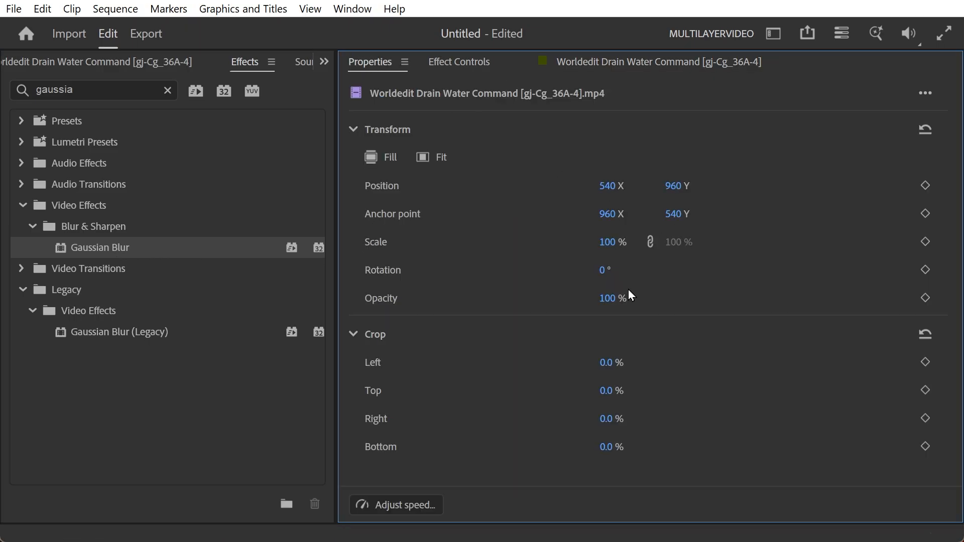
{"action": "left_click_drag", "start_coordinate": [608, 243], "coordinate": [816, 281]}
{"action": "left_click", "coordinate": [604, 70]}
Split the video and audio clips at 00:00:03:26 and ripple delete the opening segment on all tracks
{"action": "left_click_drag", "start_coordinate": [634, 117], "coordinate": [525, 166]}
{"action": "key", "text": "space"}
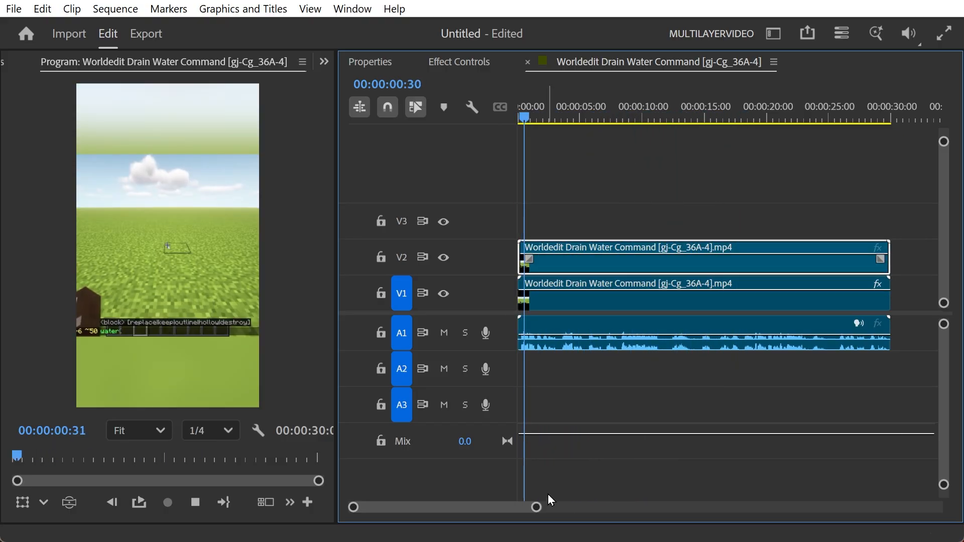
{"action": "left_click_drag", "start_coordinate": [537, 508], "coordinate": [477, 508]}
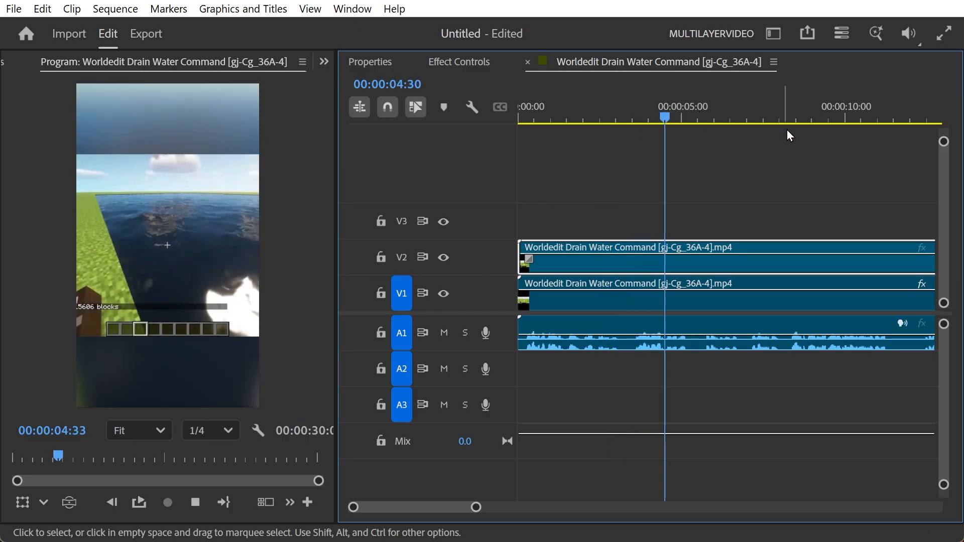
{"action": "left_click_drag", "start_coordinate": [727, 110], "coordinate": [608, 120]}
{"action": "left_click", "coordinate": [631, 131]}
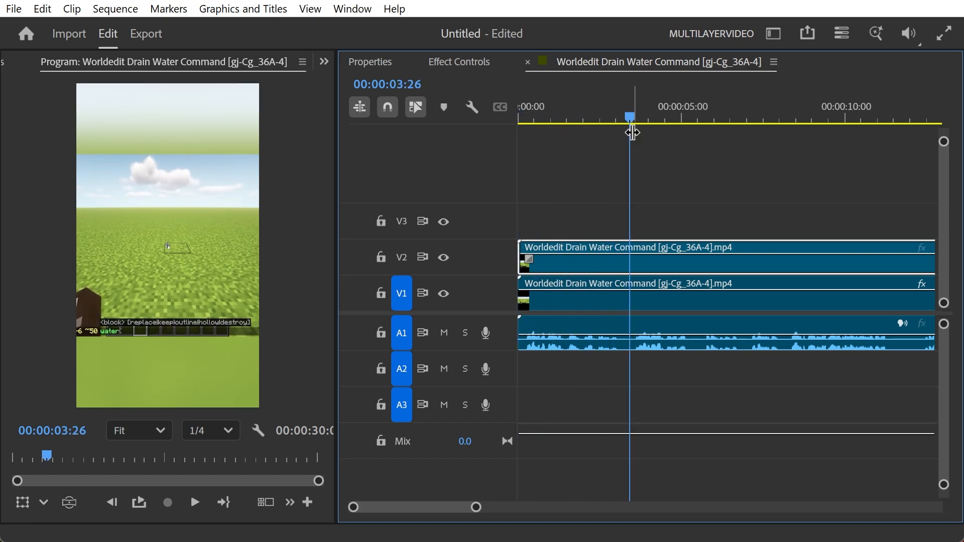
{"action": "key", "text": "ctrl+k"}
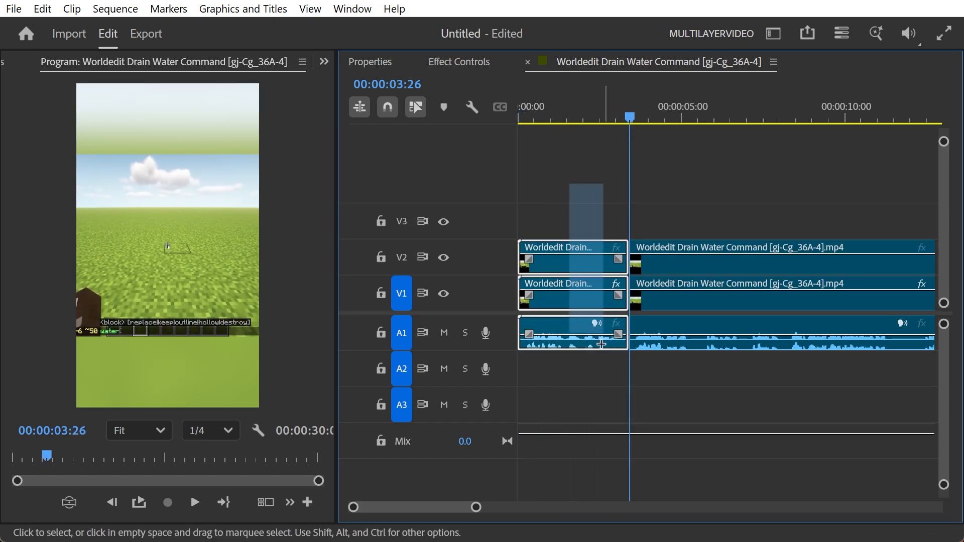
{"action": "key", "text": "shift+Delete"}
Split the video and audio clips at 00:00:24:41 and delete the remaining end segment on all tracks
{"action": "key", "text": "space"}
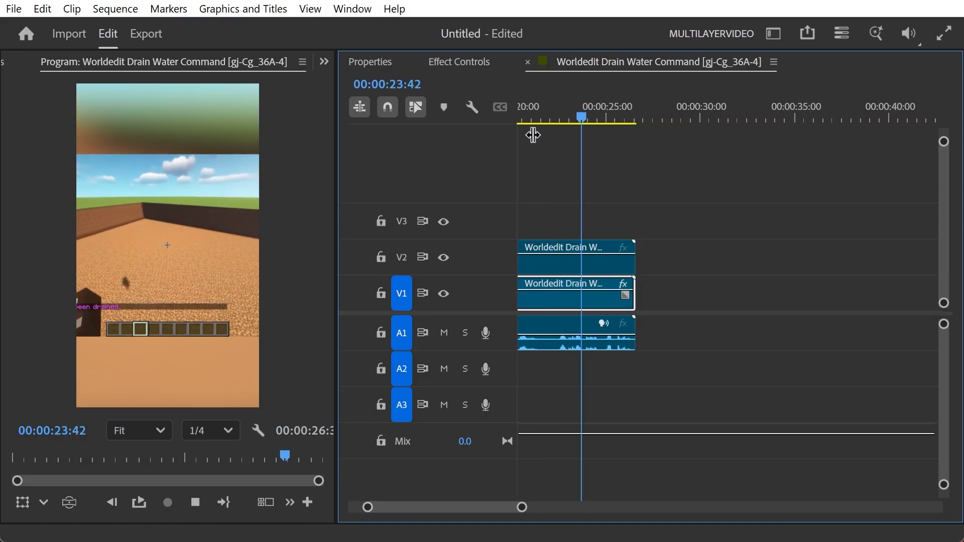
{"action": "key", "text": "space"}
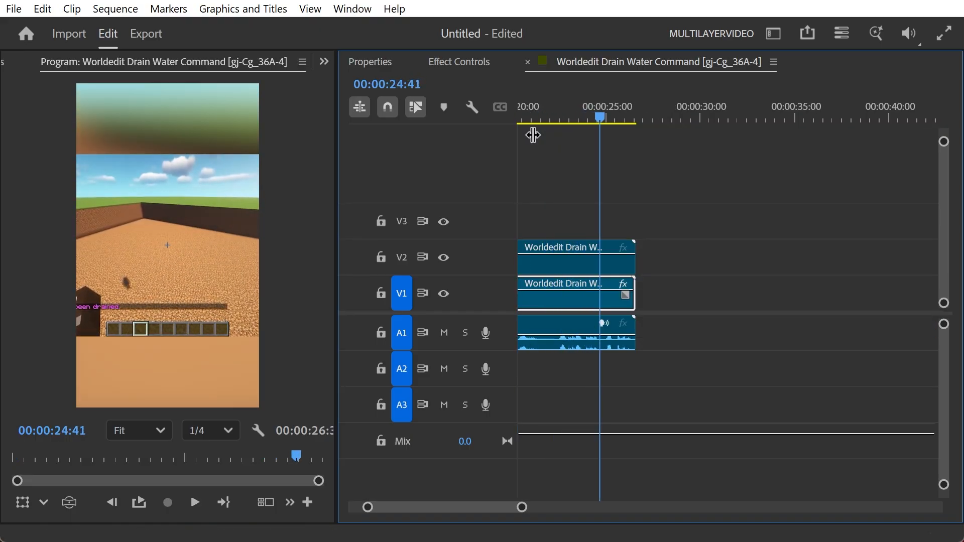
{"action": "key", "text": "ctrl+k"}
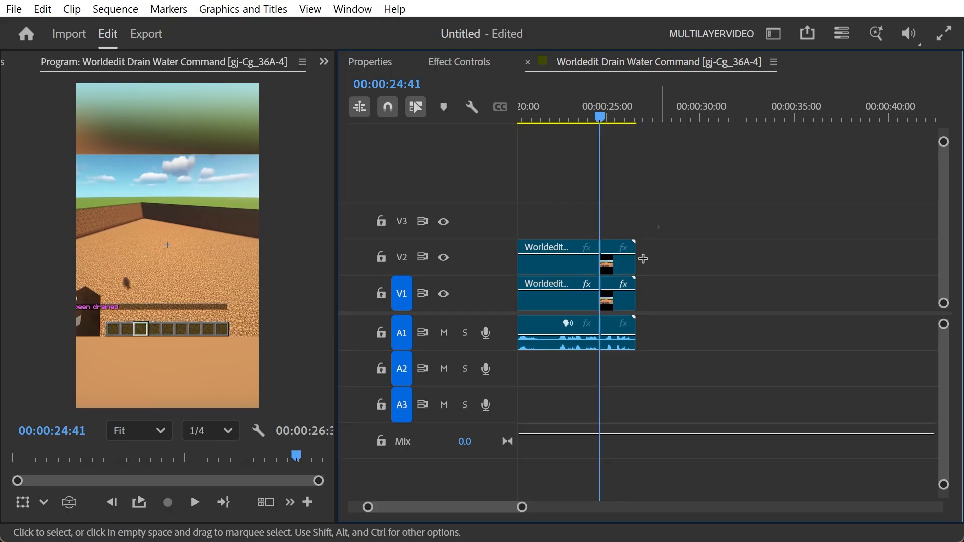
{"action": "left_click", "coordinate": [622, 337]}
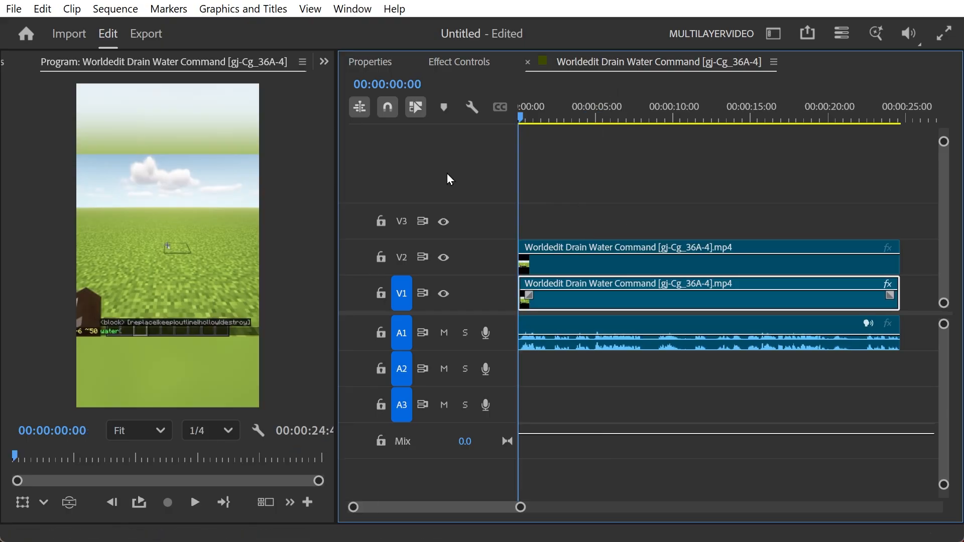
Duplicate the V2 clip onto track V3, aligned with the start of the sequence
{"action": "left_click_drag", "start_coordinate": [519, 173], "coordinate": [773, 187]}
{"action": "key", "text": "Home"}
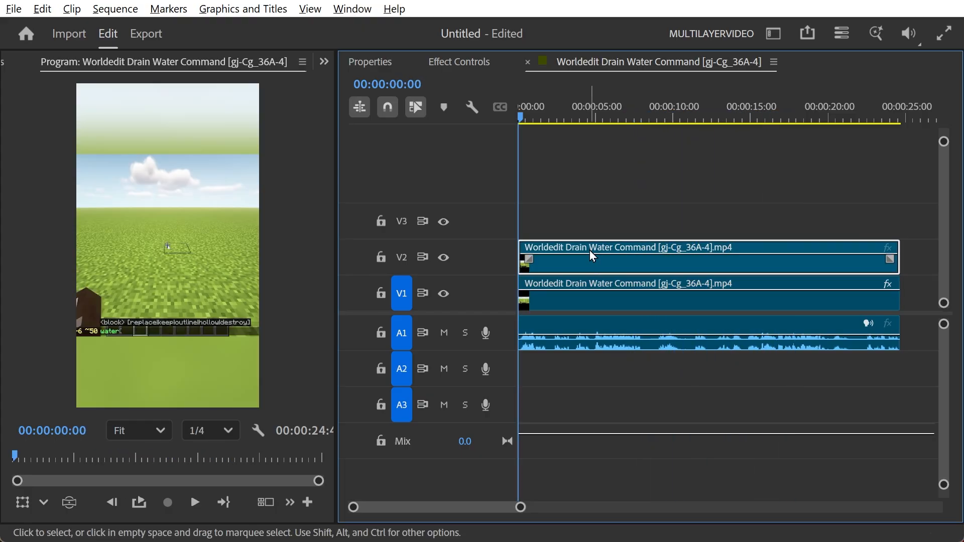
{"action": "left_click_drag", "start_coordinate": [589, 250], "coordinate": [577, 225]}
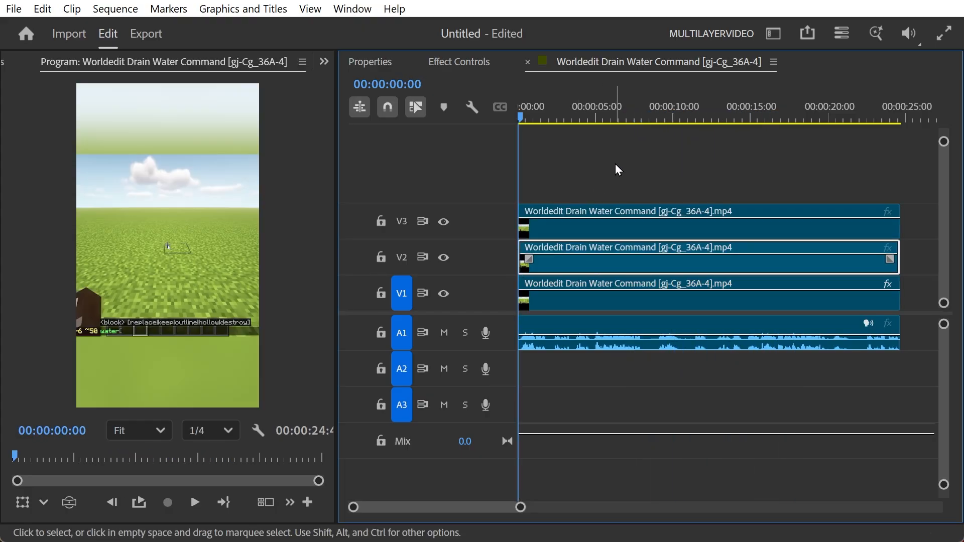
Play through the footage to find the cut point and split only the V3 clip at 00:00:12:11
{"action": "left_click_drag", "start_coordinate": [568, 104], "coordinate": [519, 106]}
{"action": "left_click", "coordinate": [555, 212]}
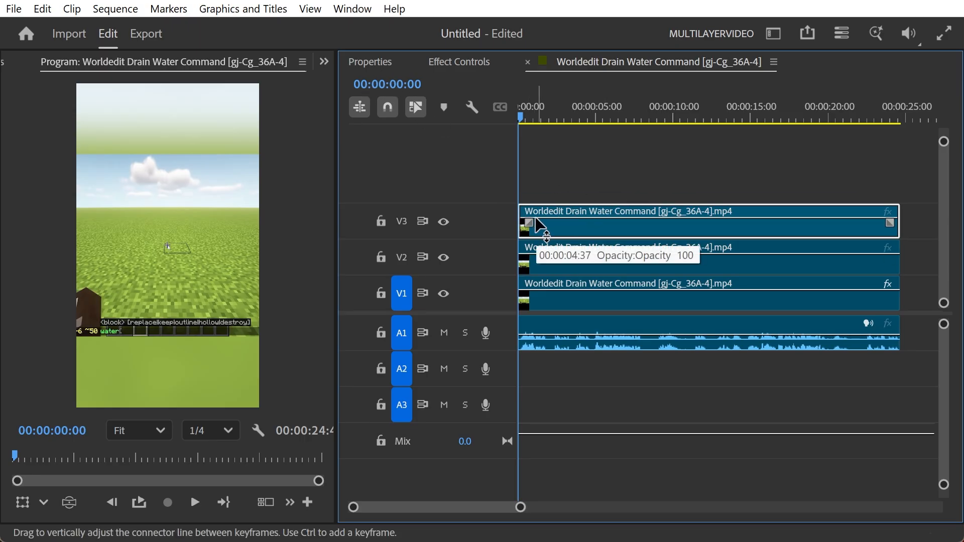
{"action": "left_click_drag", "start_coordinate": [547, 119], "coordinate": [628, 167]}
{"action": "key", "text": "space"}
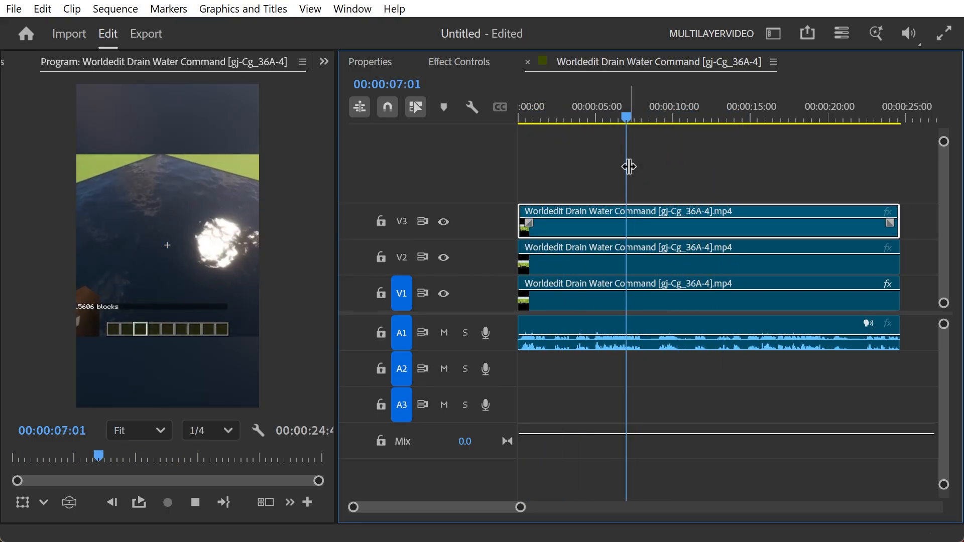
{"action": "left_click_drag", "start_coordinate": [653, 116], "coordinate": [678, 115]}
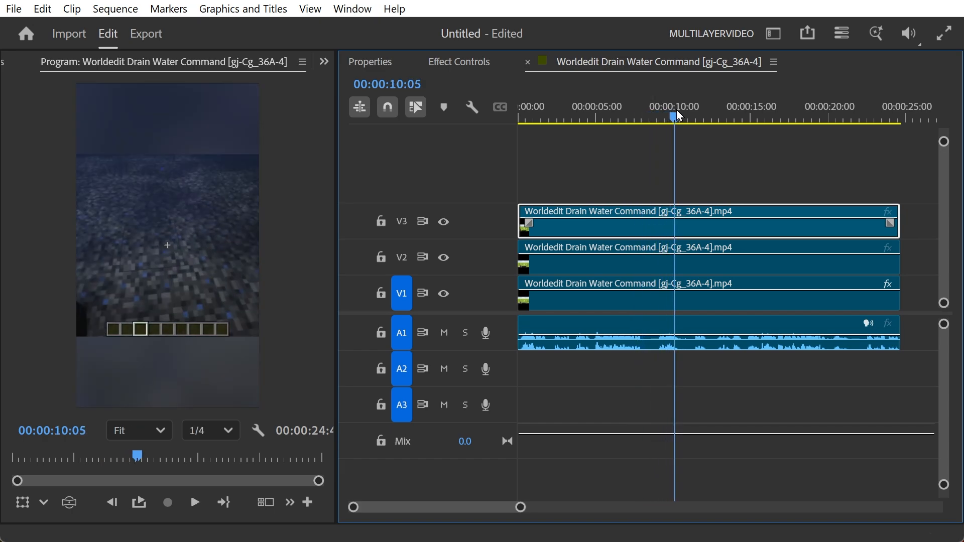
{"action": "key", "text": "space"}
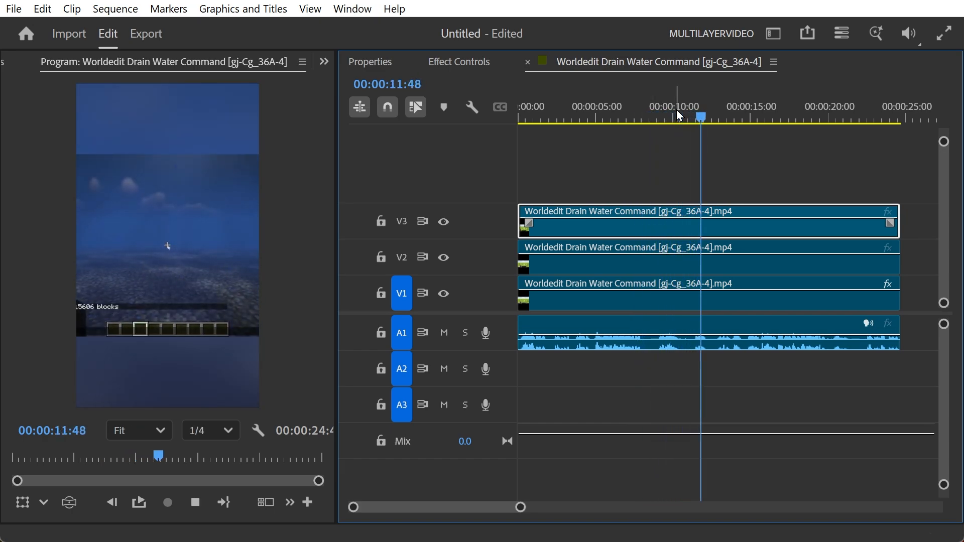
{"action": "left_click", "coordinate": [697, 108]}
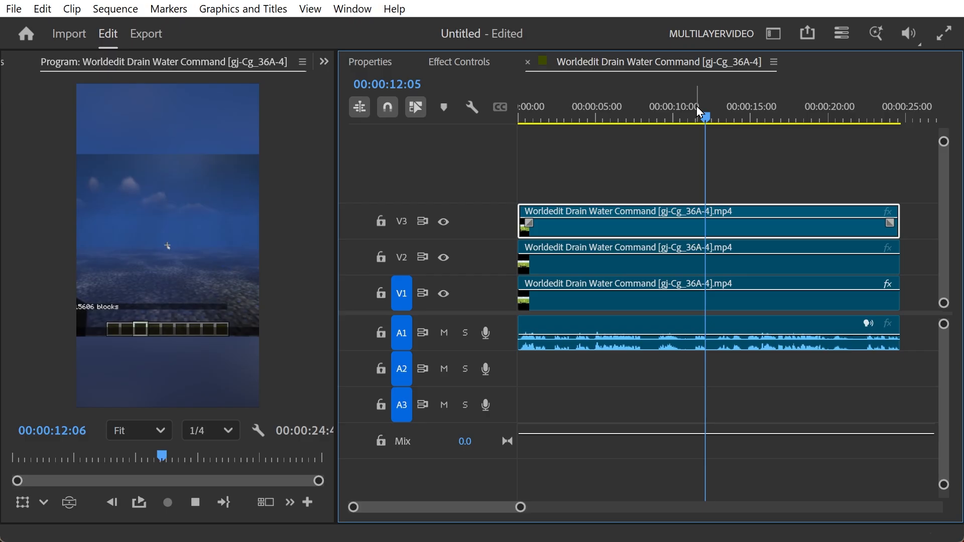
{"action": "key", "text": "space"}
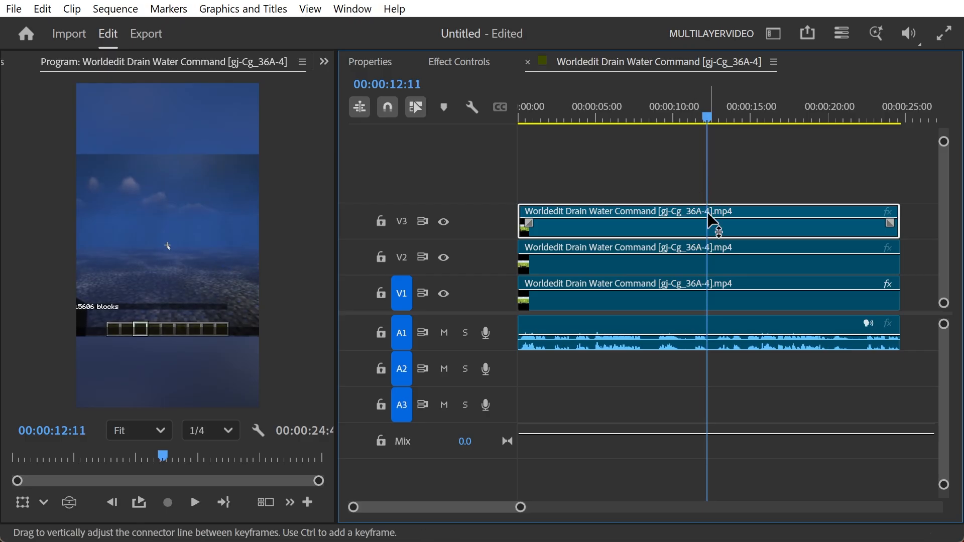
{"action": "key", "text": "ctrl+k"}
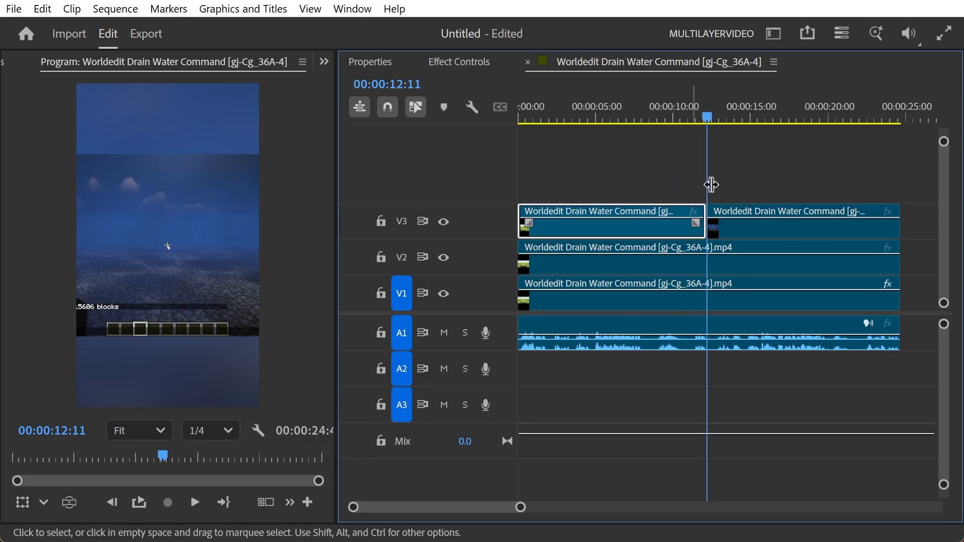
Move the second V3 segment up in the frame by setting its vertical position to 74
{"action": "left_click", "coordinate": [758, 217]}
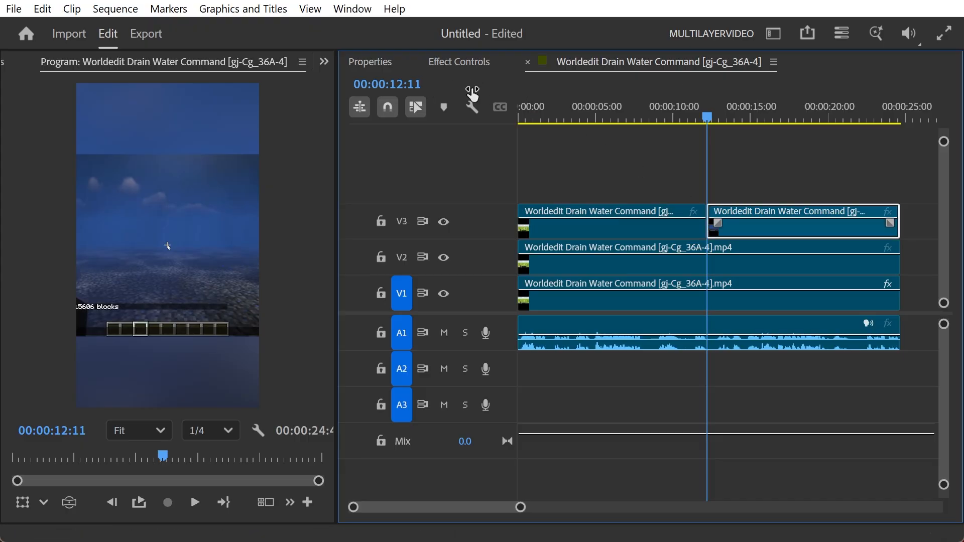
{"action": "left_click", "coordinate": [372, 62]}
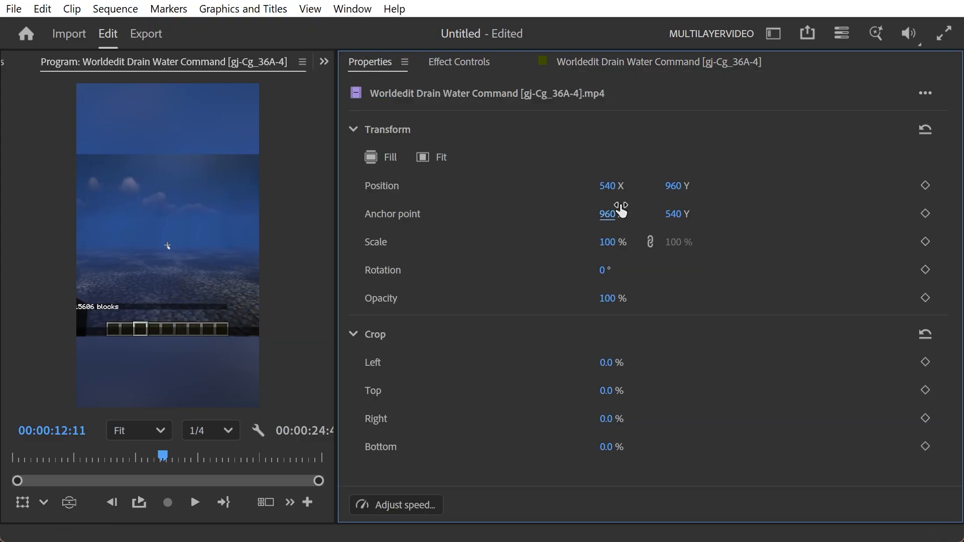
{"action": "left_click_drag", "start_coordinate": [667, 193], "coordinate": [39, 185]}
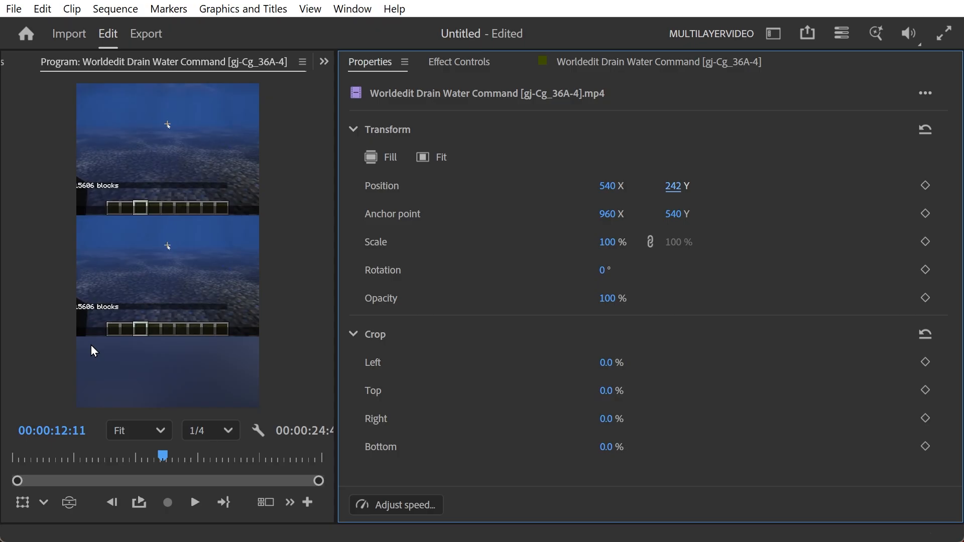
{"action": "left_click_drag", "start_coordinate": [682, 191], "coordinate": [530, 183]}
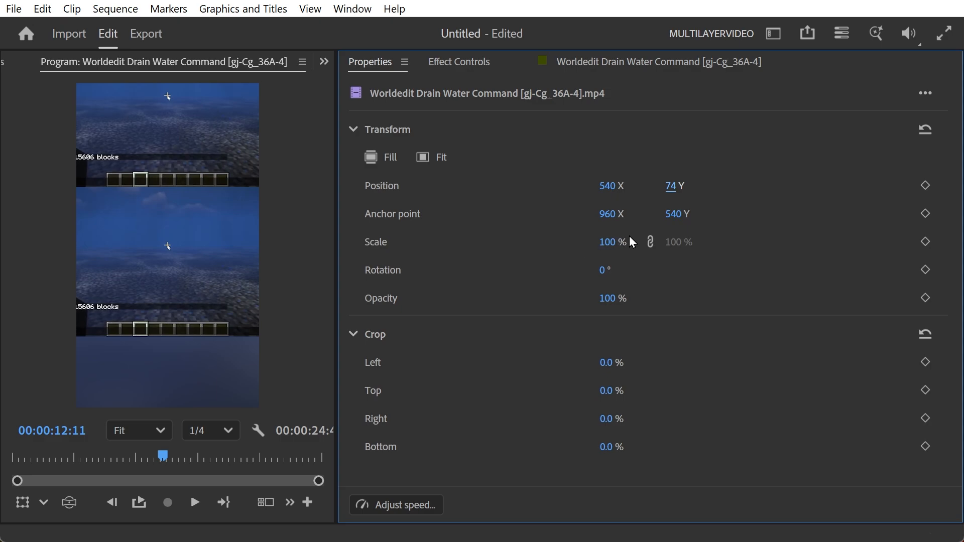
Set the anchor point of the second V3 segment to 0 X and 0 Y
{"action": "left_click", "coordinate": [606, 213]}
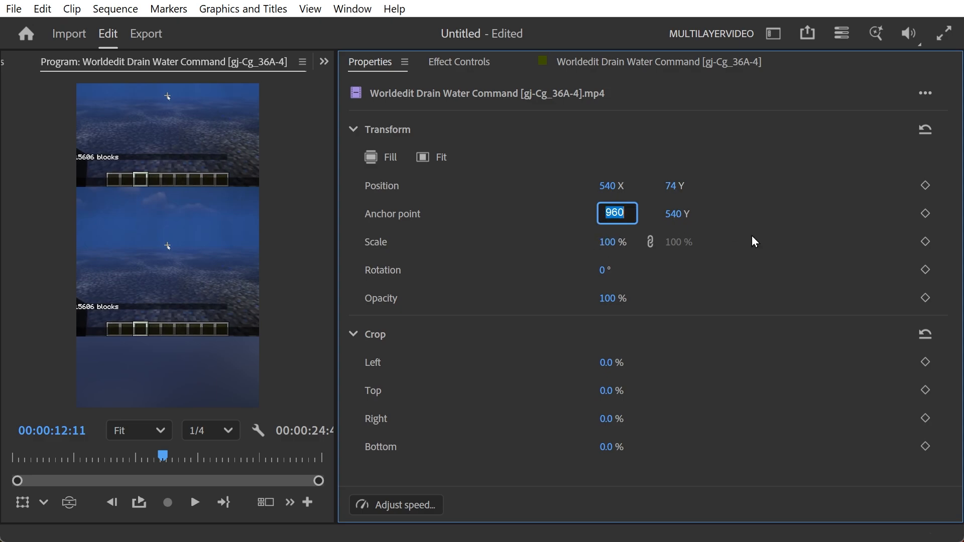
{"action": "type", "text": "0"}
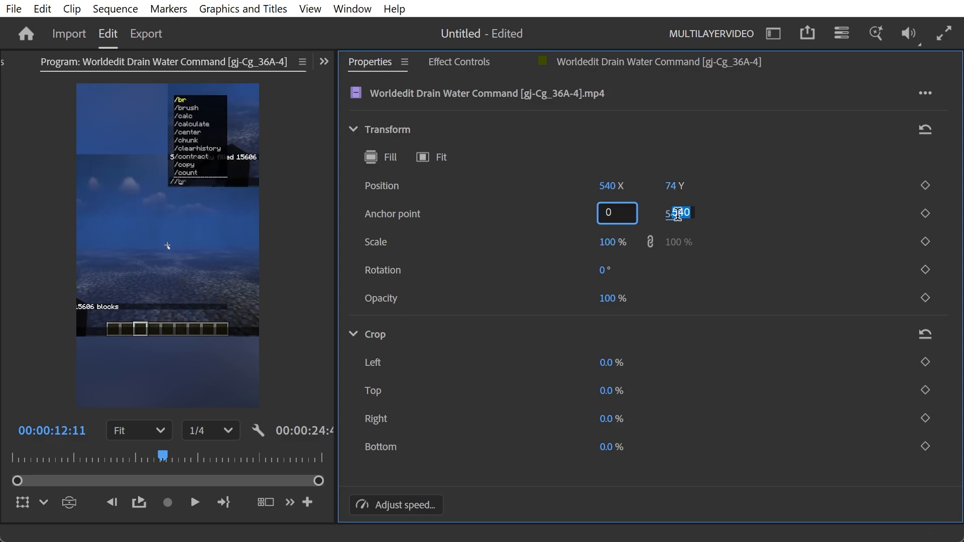
{"action": "type", "text": "0"}
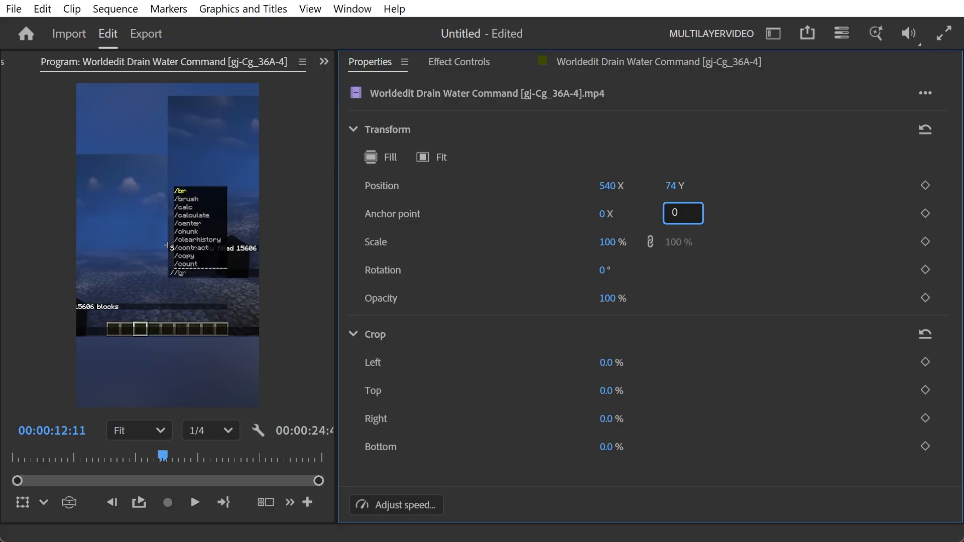
{"action": "key", "text": "Return"}
Enlarge the second V3 segment to 215% scale and place it at 0 X, -1857 Y
{"action": "left_click_drag", "start_coordinate": [613, 188], "coordinate": [317, 187]}
{"action": "left_click_drag", "start_coordinate": [105, 197], "coordinate": [144, 199]}
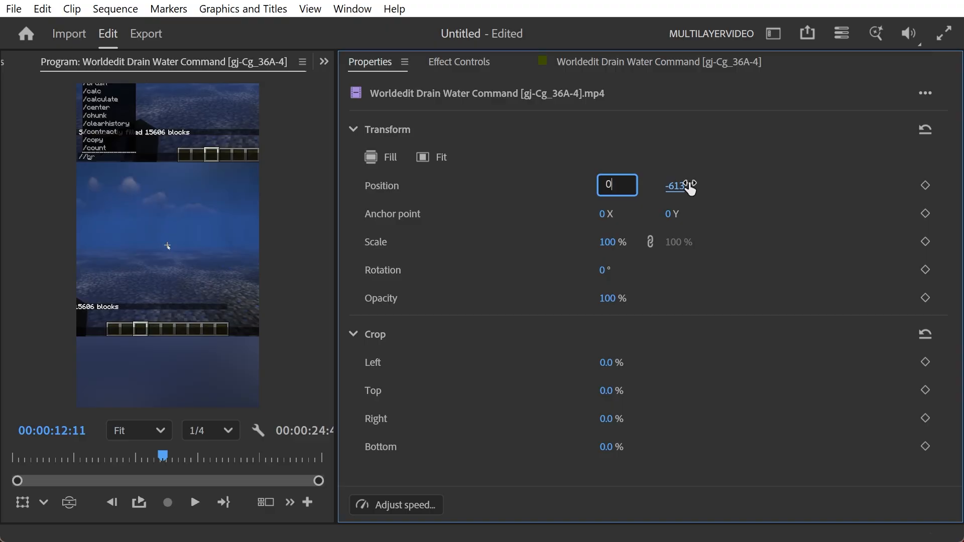
{"action": "left_click_drag", "start_coordinate": [691, 187], "coordinate": [510, 180]}
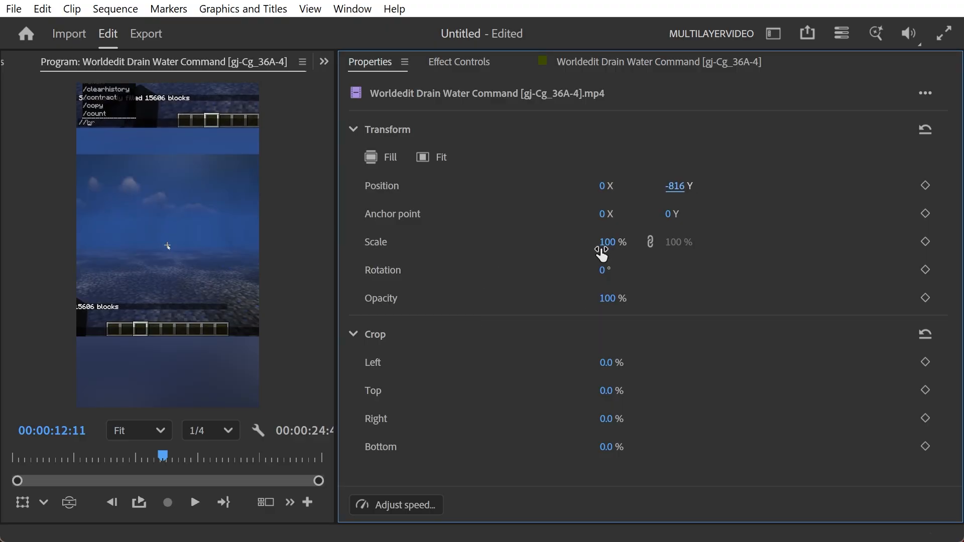
{"action": "left_click_drag", "start_coordinate": [601, 247], "coordinate": [744, 310]}
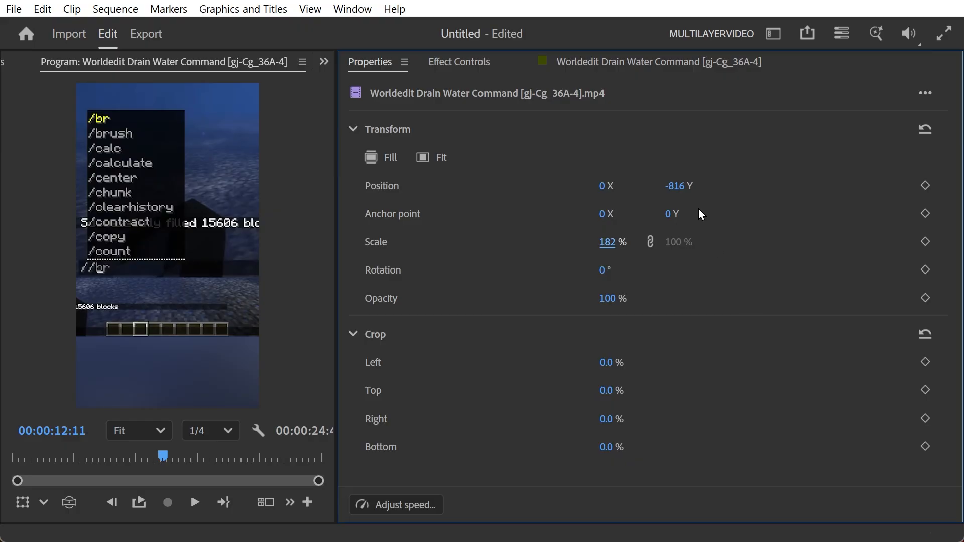
{"action": "left_click_drag", "start_coordinate": [678, 182], "coordinate": [297, 194]}
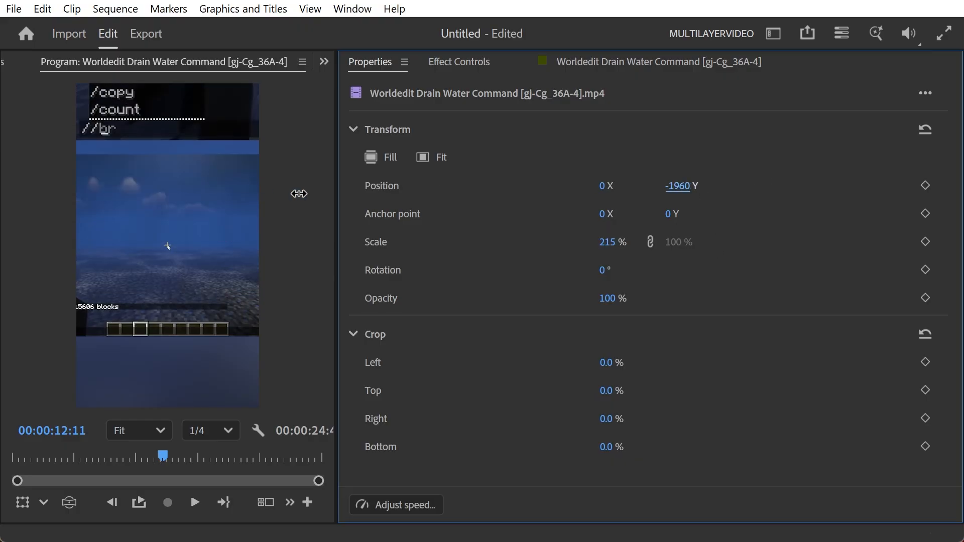
{"action": "mouse_move", "coordinate": [375, 213]}
{"action": "left_mouse_down"}
{"action": "mouse_move", "coordinate": [323, 200]}
{"action": "mouse_move", "coordinate": [382, 216]}
{"action": "left_mouse_up"}
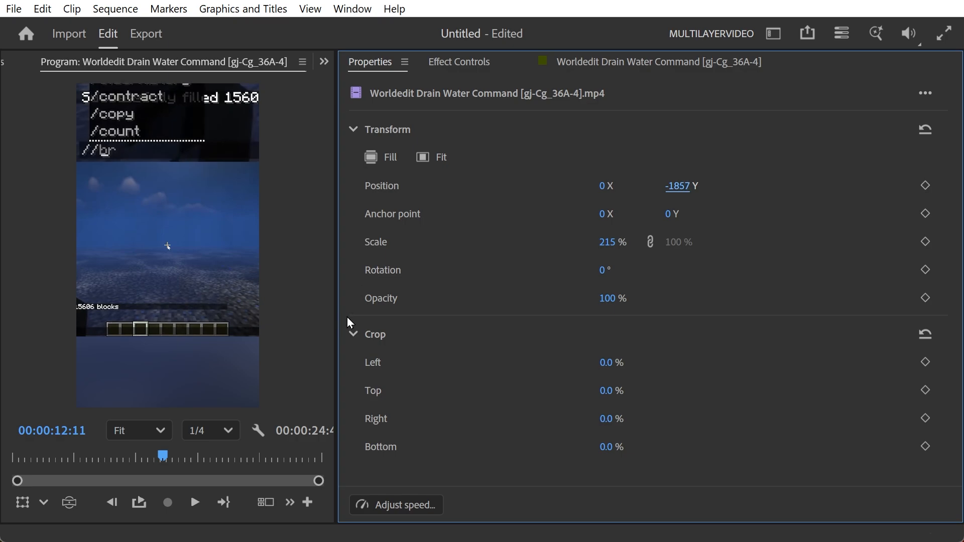
At 00:00:19:15, scale the second V3 segment to 448% and position it at -42 X, -4298 Y so the chat command fills the upper area
{"action": "left_click", "coordinate": [639, 67]}
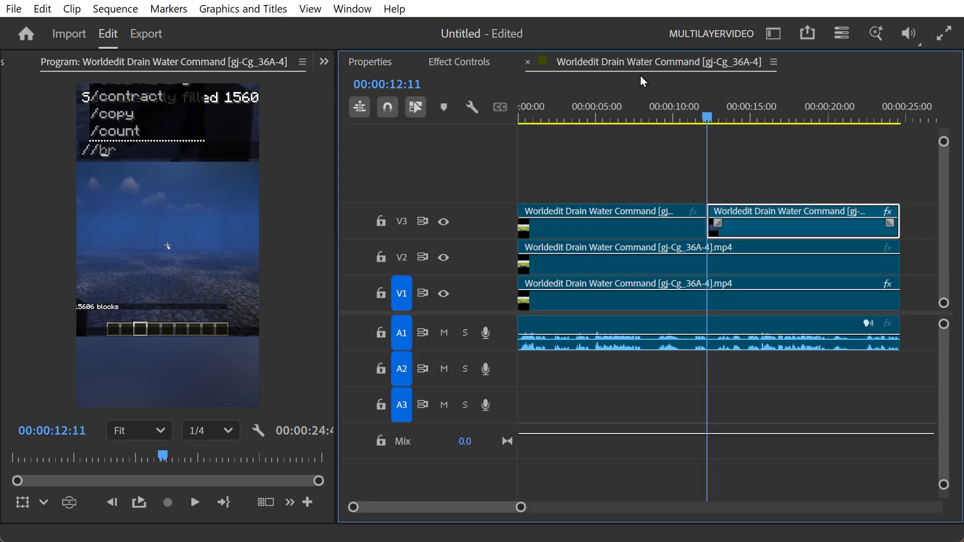
{"action": "left_click_drag", "start_coordinate": [700, 114], "coordinate": [785, 162]}
{"action": "left_click_drag", "start_coordinate": [668, 252], "coordinate": [752, 274]}
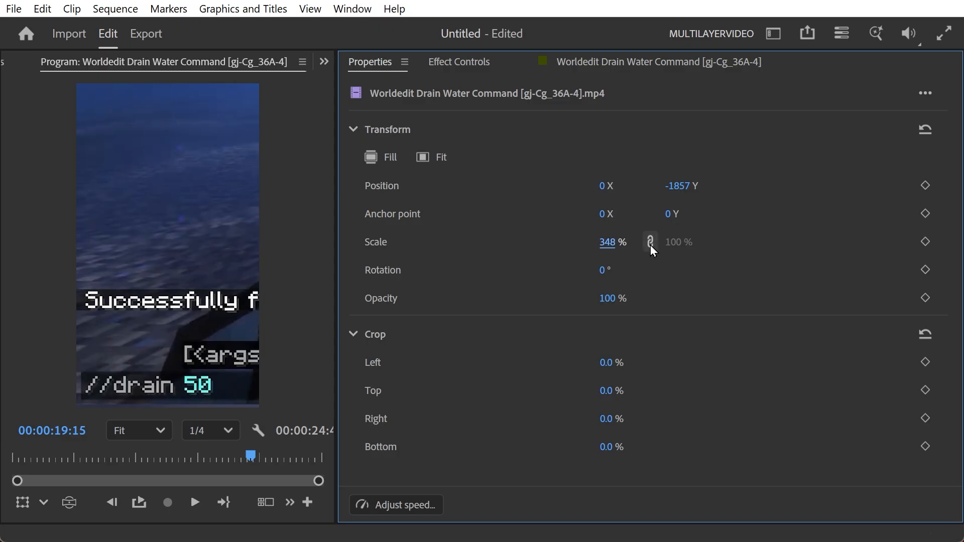
{"action": "left_click_drag", "start_coordinate": [678, 187], "coordinate": [584, 212]}
{"action": "left_click_drag", "start_coordinate": [676, 182], "coordinate": [143, 165]}
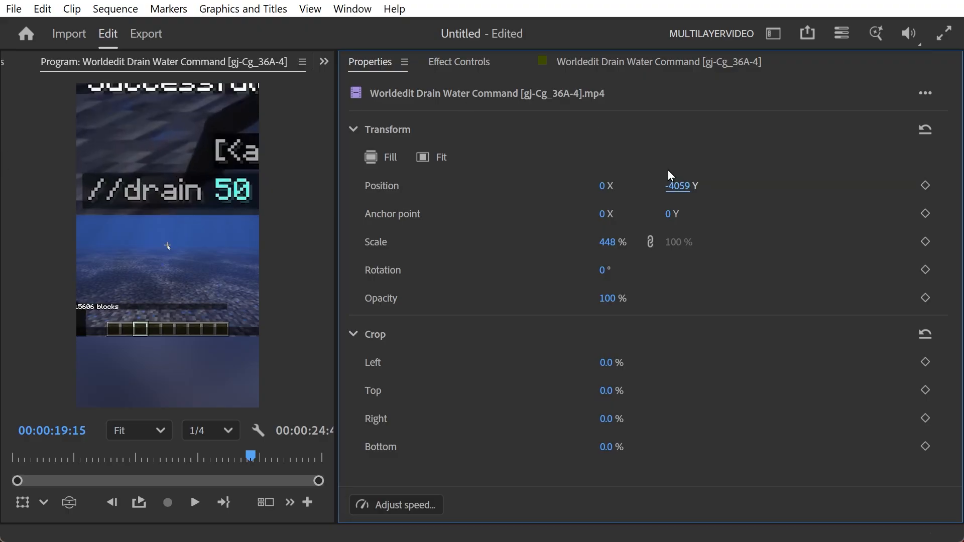
{"action": "left_click_drag", "start_coordinate": [682, 195], "coordinate": [511, 233]}
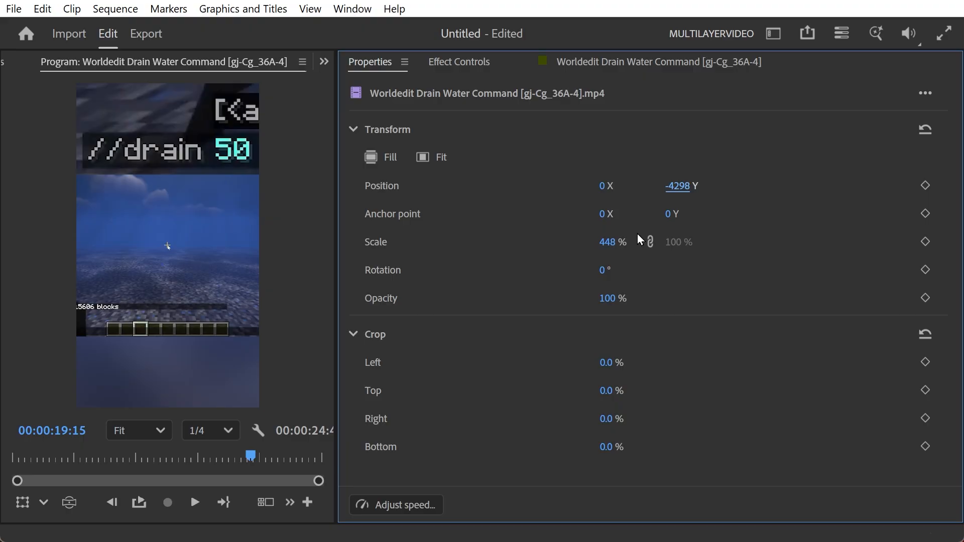
{"action": "left_click_drag", "start_coordinate": [608, 187], "coordinate": [594, 207]}
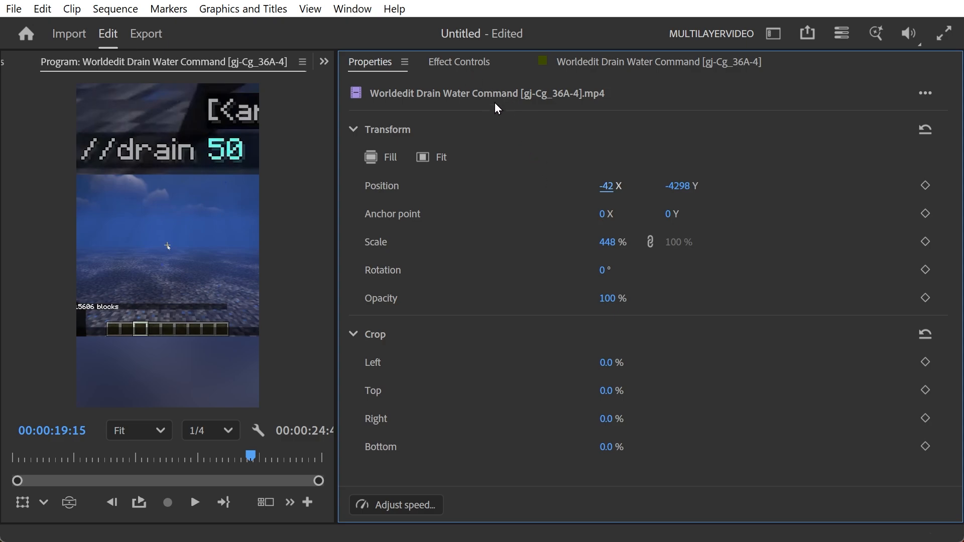
Play through the sequence to check the overlay, and delete the first V3 segment
{"action": "left_click", "coordinate": [638, 57]}
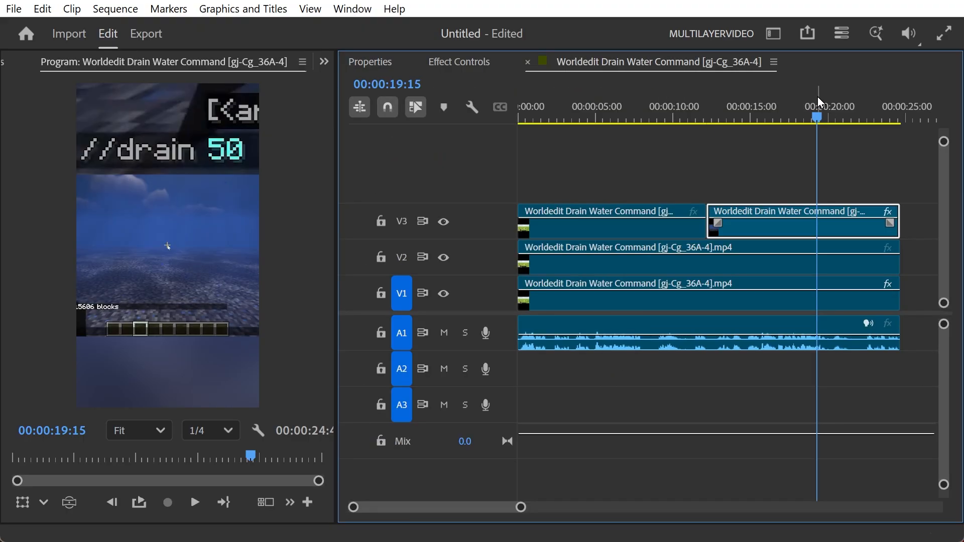
{"action": "left_click_drag", "start_coordinate": [645, 123], "coordinate": [620, 124]}
{"action": "key", "text": "space"}
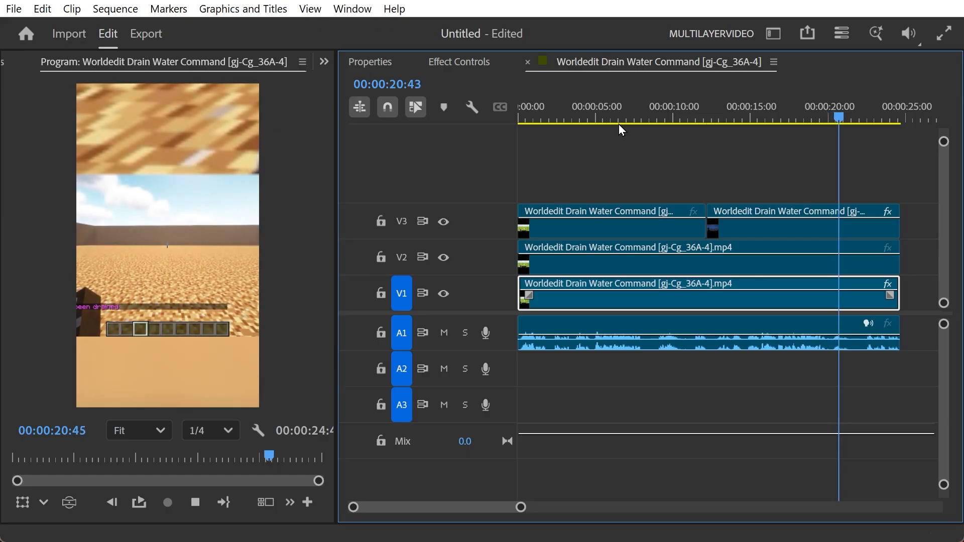
{"action": "left_click", "coordinate": [783, 120]}
{"action": "left_click_drag", "start_coordinate": [782, 120], "coordinate": [667, 140]}
{"action": "left_click", "coordinate": [581, 210]}
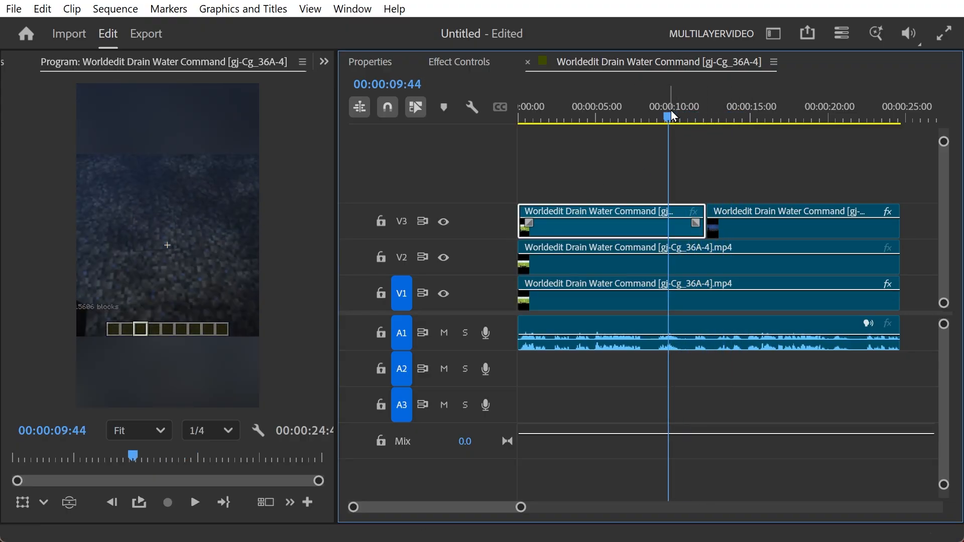
{"action": "left_click_drag", "start_coordinate": [719, 121], "coordinate": [666, 136]}
{"action": "left_click", "coordinate": [578, 213]}
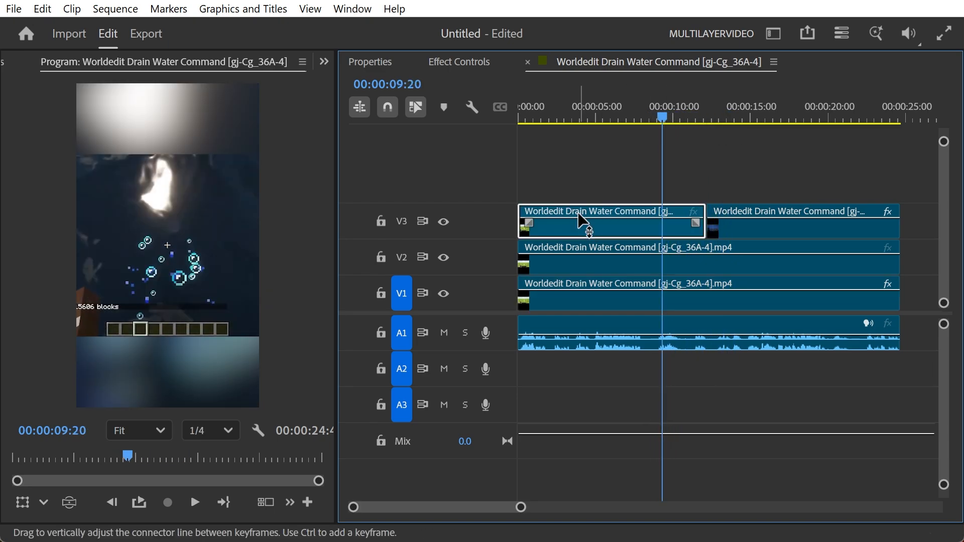
{"action": "key", "text": "Delete"}
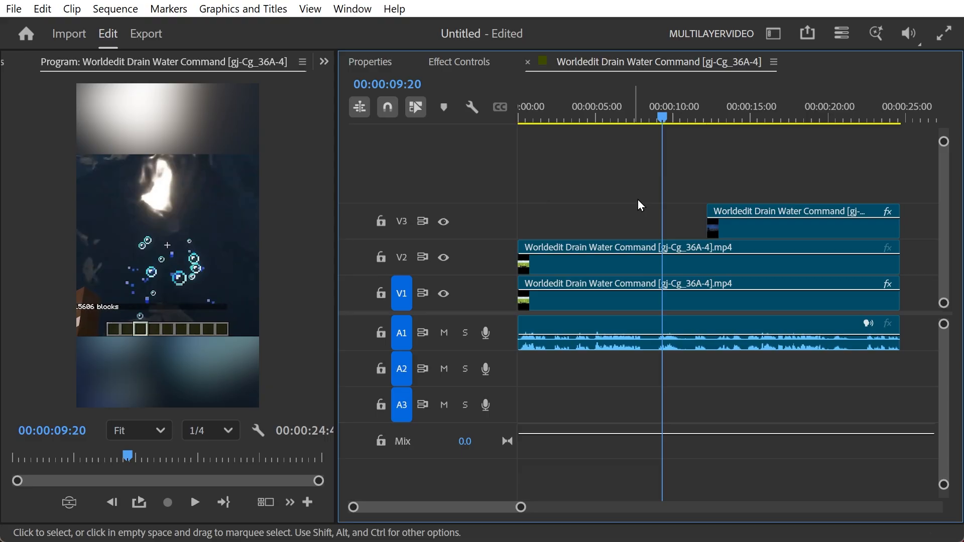
Split only the V2 clip at 00:00:12:11, where the remaining V3 segment starts
{"action": "left_click_drag", "start_coordinate": [671, 119], "coordinate": [518, 158]}
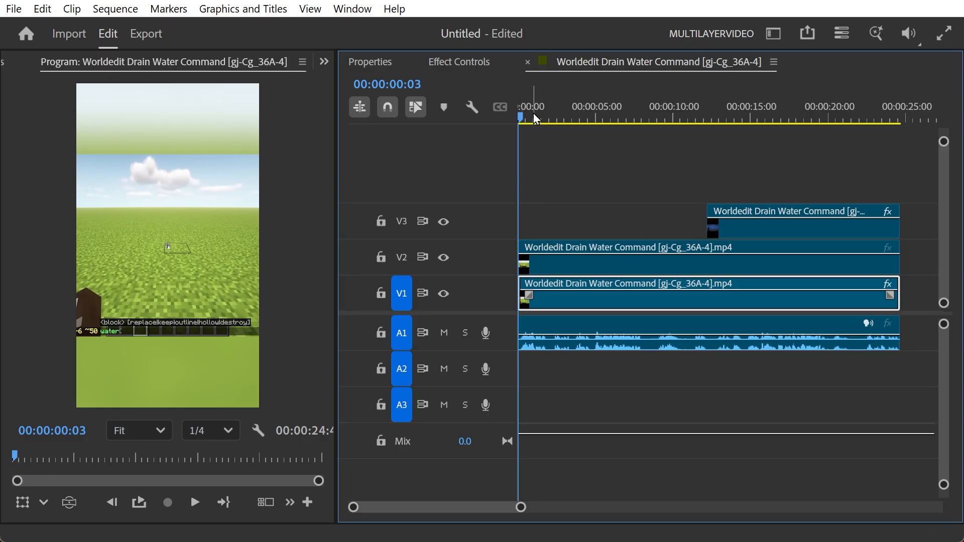
{"action": "scroll", "coordinate": [536, 119], "scroll_direction": "down", "scroll_amount": 3}
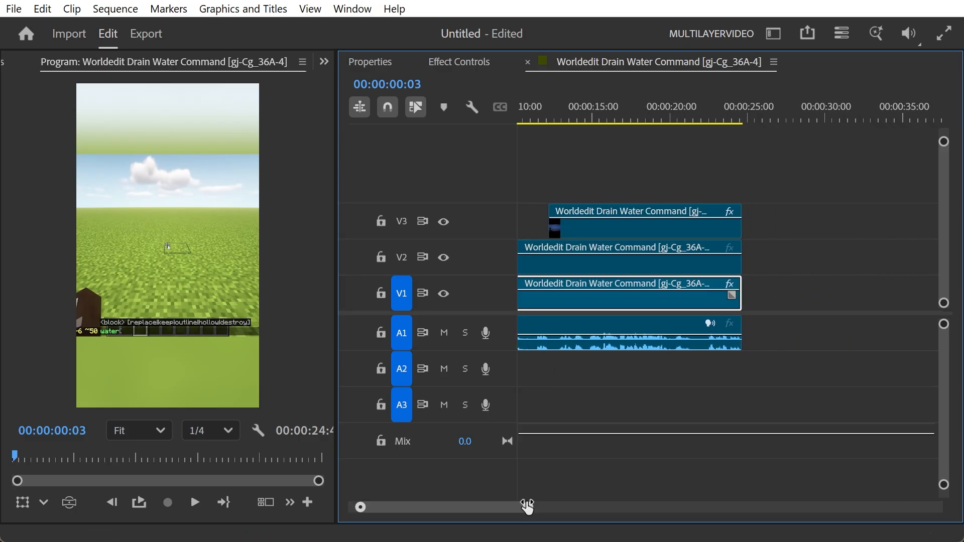
{"action": "left_click_drag", "start_coordinate": [527, 508], "coordinate": [503, 506]}
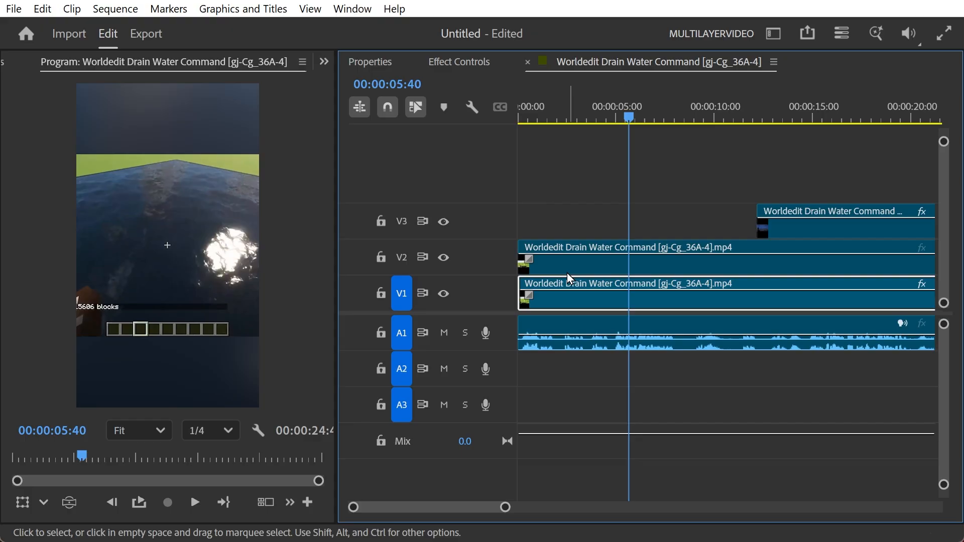
{"action": "left_click", "coordinate": [568, 267]}
{"action": "left_click", "coordinate": [622, 115]}
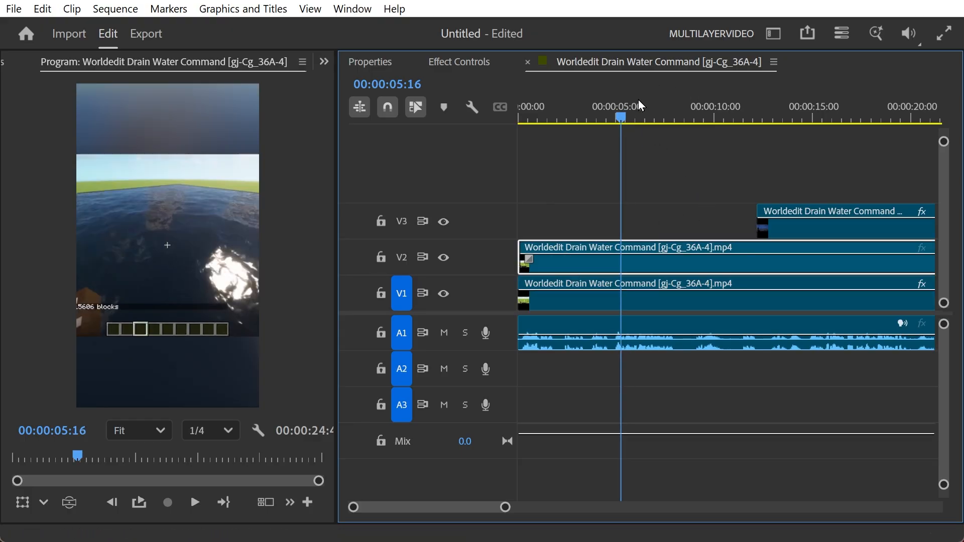
{"action": "left_click_drag", "start_coordinate": [639, 105], "coordinate": [756, 119]}
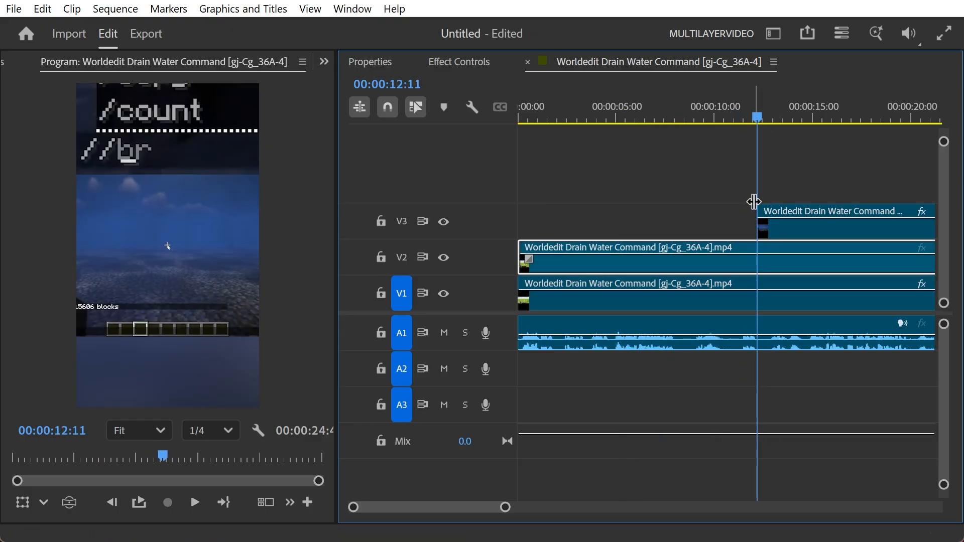
{"action": "key", "text": "ctrl+k"}
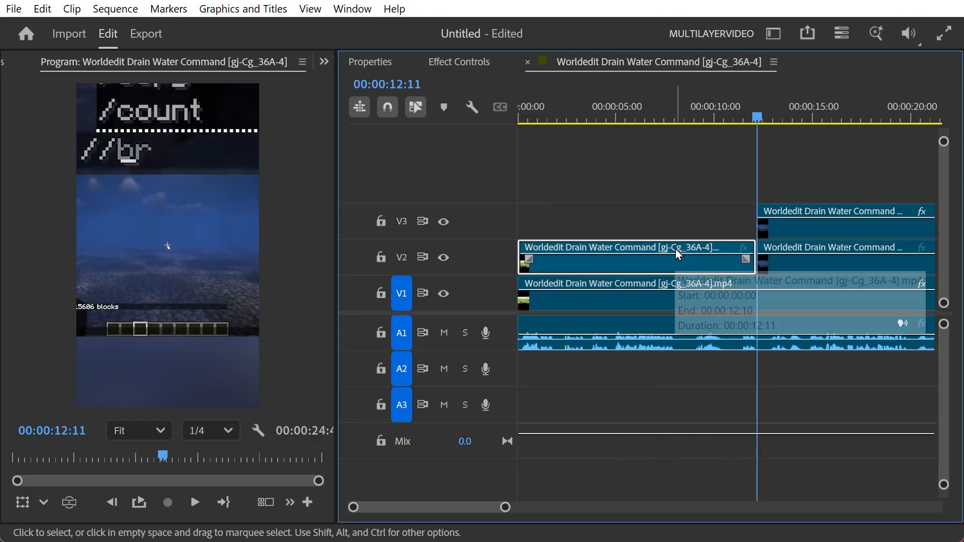
Scale the first V2 segment to 150% and set its vertical position to 743
{"action": "left_click_drag", "start_coordinate": [753, 115], "coordinate": [433, 127]}
{"action": "key", "text": "space"}
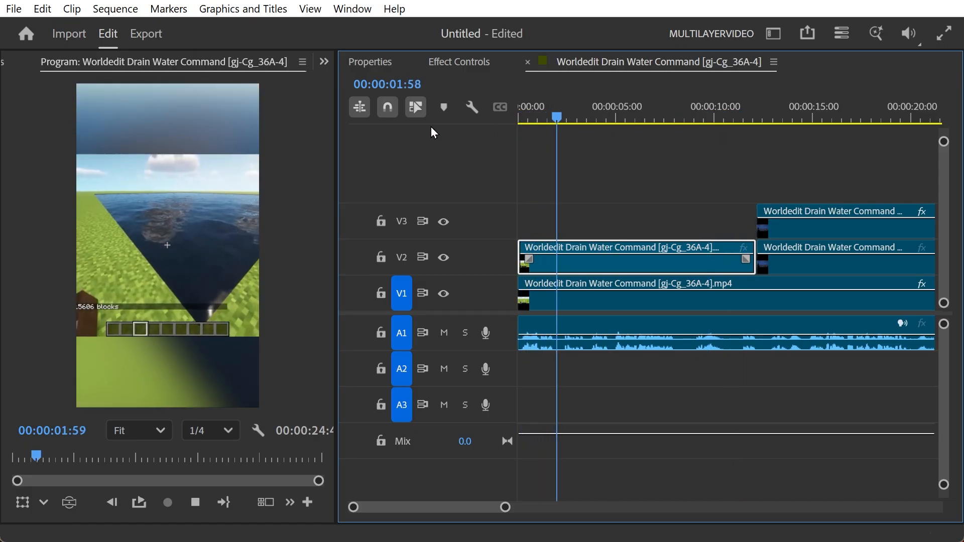
{"action": "key", "text": "space"}
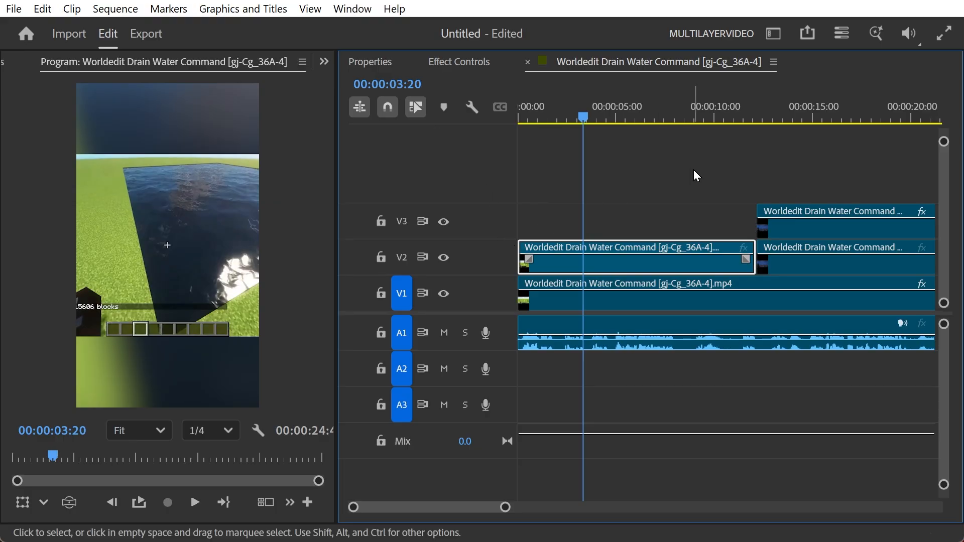
{"action": "left_click", "coordinate": [371, 64]}
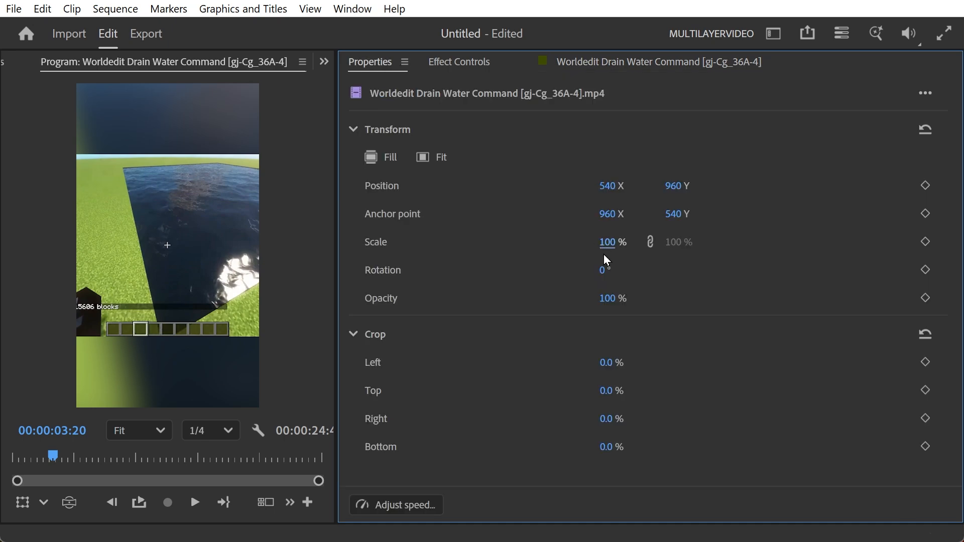
{"action": "left_click_drag", "start_coordinate": [606, 248], "coordinate": [673, 289]}
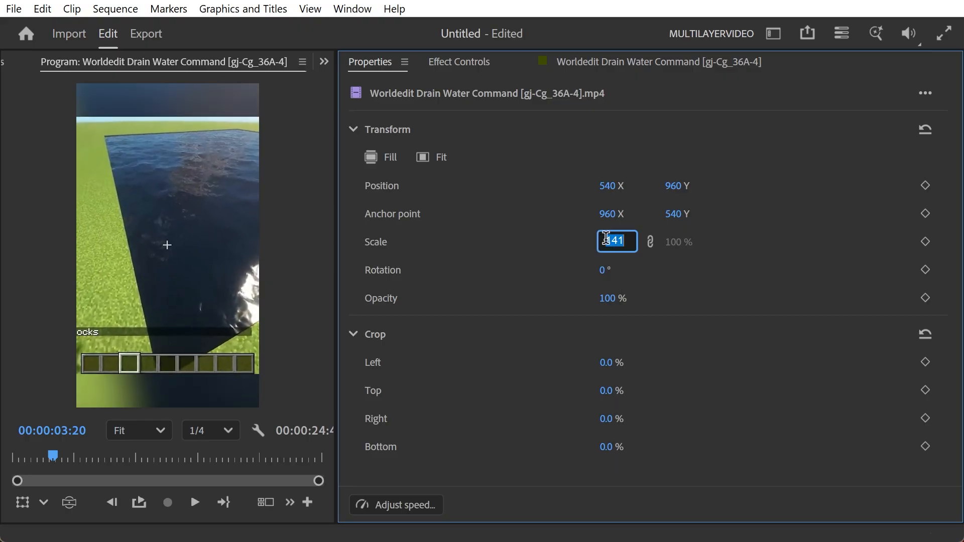
{"action": "type", "text": "150"}
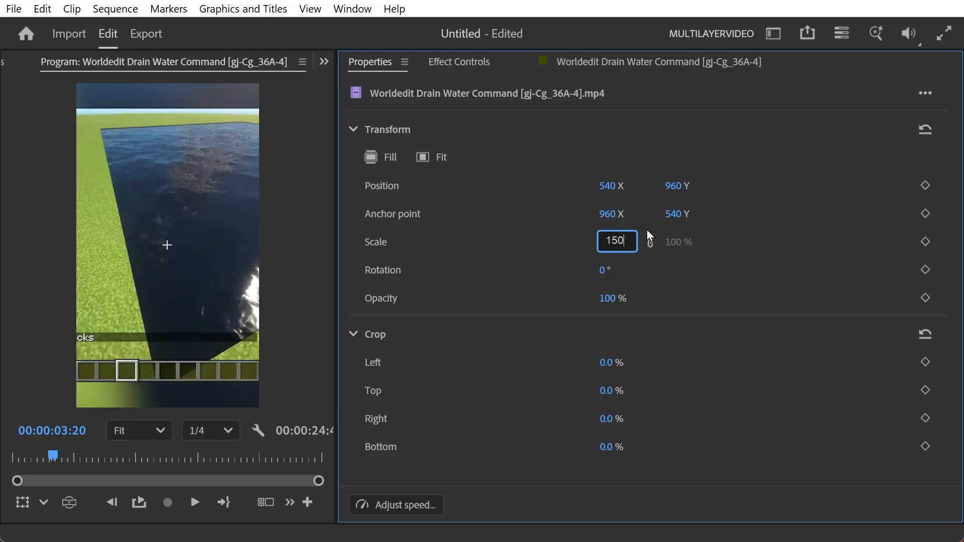
{"action": "left_click_drag", "start_coordinate": [673, 185], "coordinate": [503, 183]}
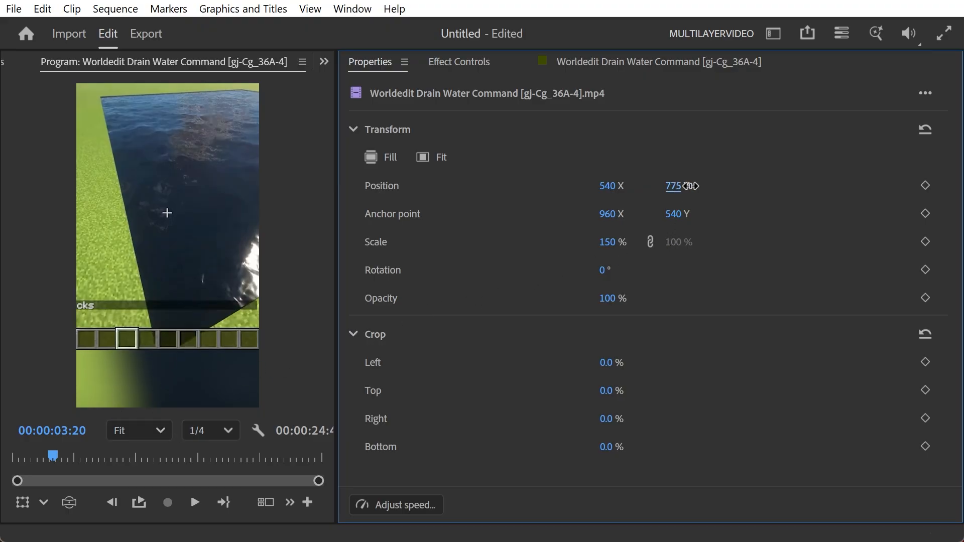
{"action": "left_click_drag", "start_coordinate": [691, 186], "coordinate": [657, 187]}
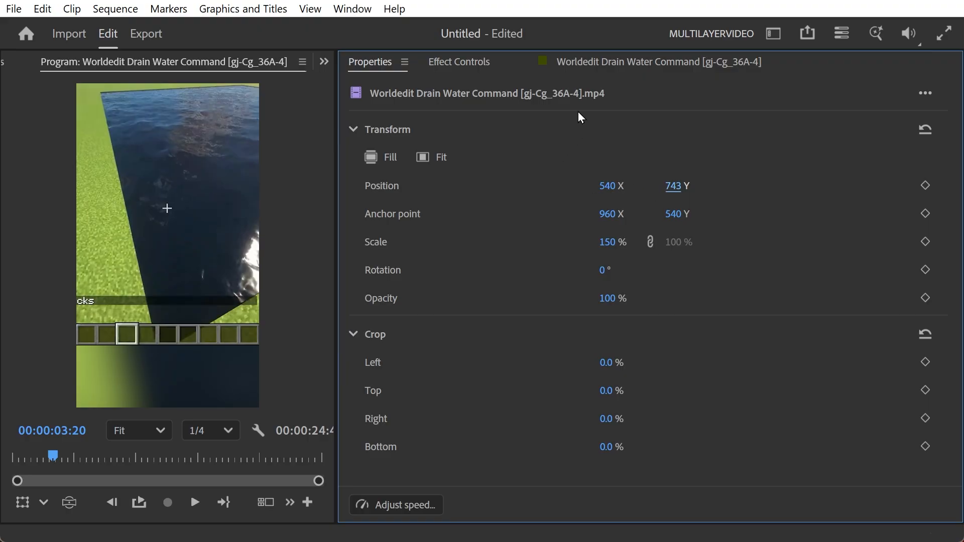
Play the sequence from the start, and split the first V2 segment at 00:00:08:30
{"action": "left_click", "coordinate": [629, 63]}
{"action": "key", "text": "Home"}
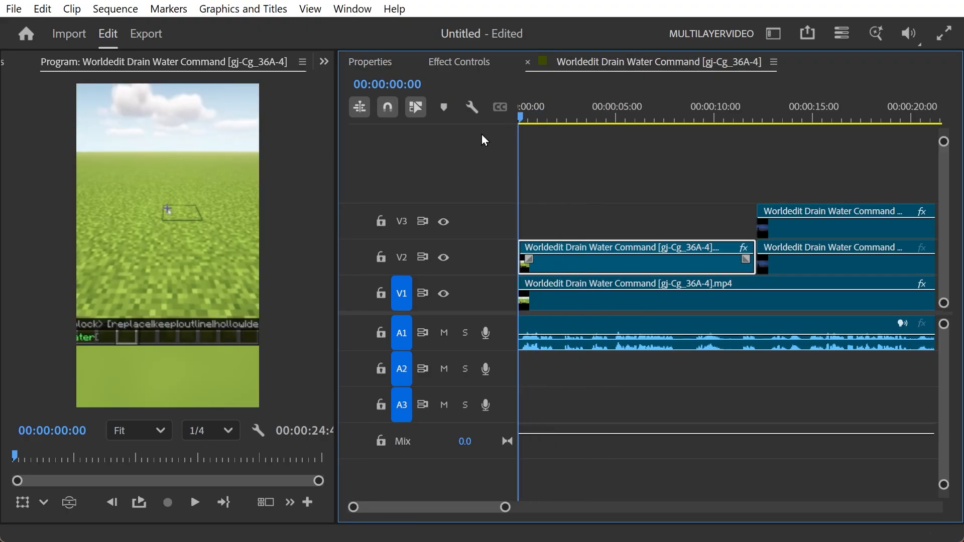
{"action": "key", "text": "space"}
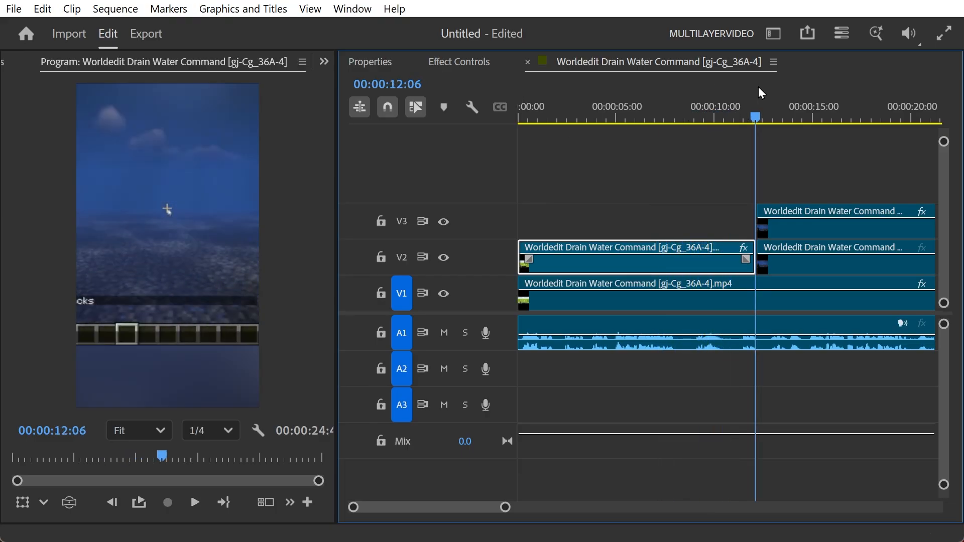
{"action": "left_click", "coordinate": [632, 100]}
{"action": "left_click_drag", "start_coordinate": [631, 100], "coordinate": [677, 132]}
{"action": "left_click_drag", "start_coordinate": [508, 509], "coordinate": [414, 502]}
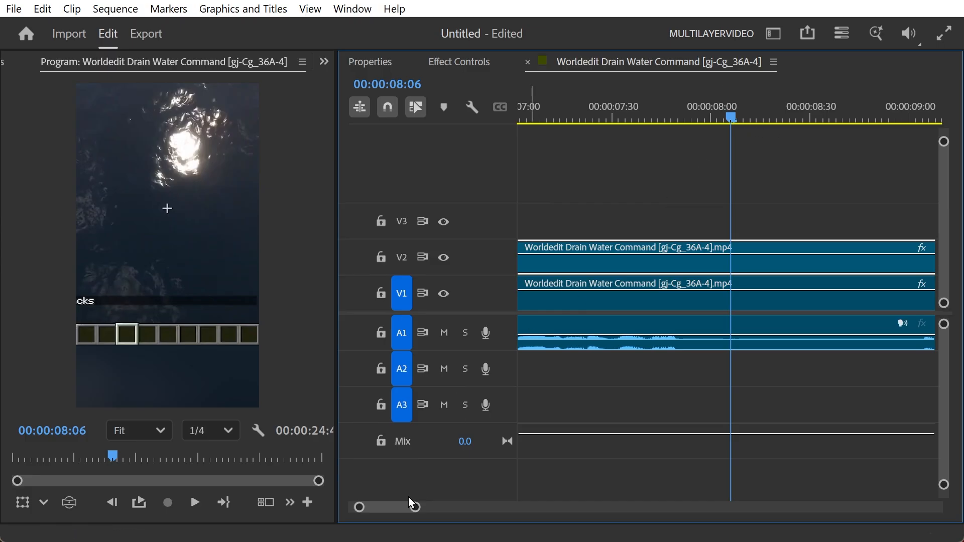
{"action": "left_click_drag", "start_coordinate": [417, 508], "coordinate": [385, 507]}
{"action": "mouse_move", "coordinate": [731, 121]}
{"action": "left_mouse_down"}
{"action": "mouse_move", "coordinate": [737, 136]}
{"action": "mouse_move", "coordinate": [726, 135]}
{"action": "left_mouse_up"}
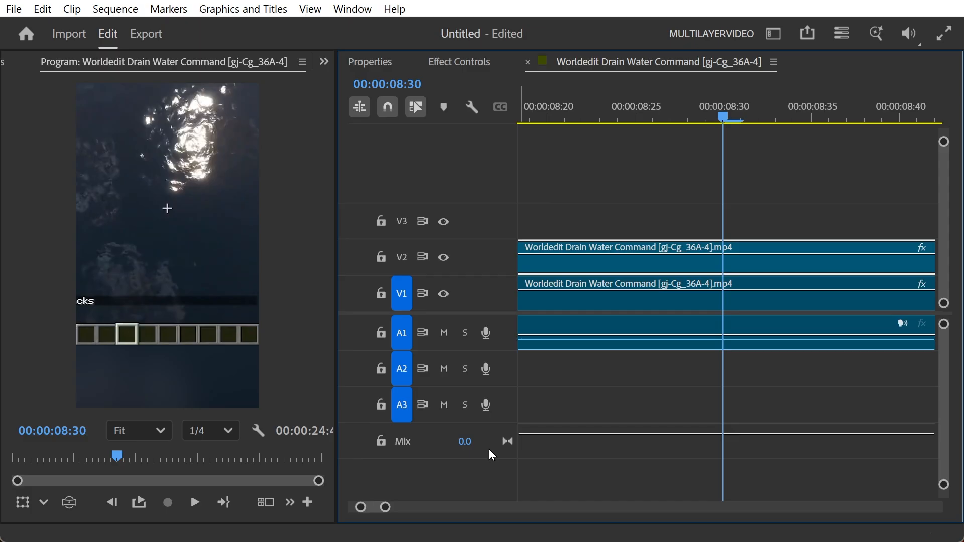
{"action": "key", "text": "ctrl+k"}
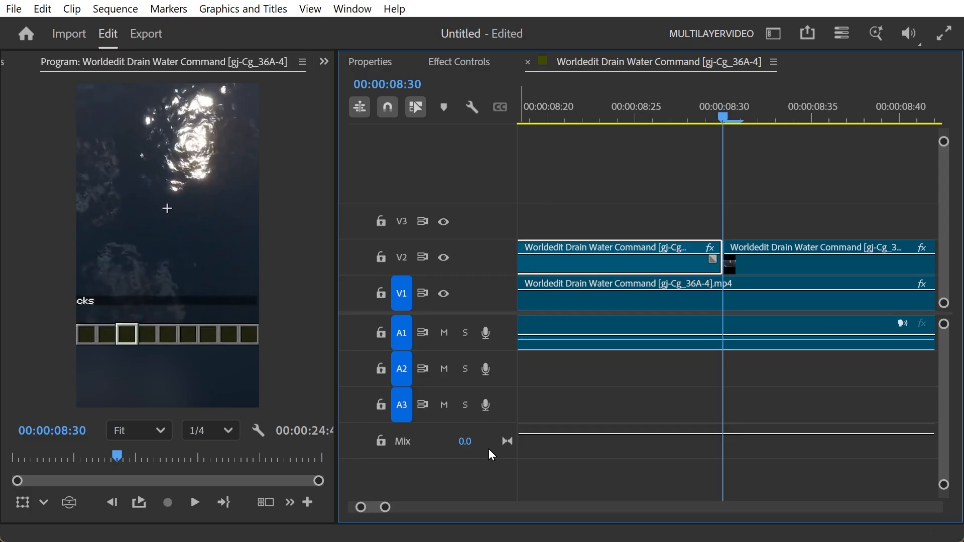
Scale the second V2 segment, starting at 00:00:08:30, to 358% and position it at 554 X, 988 Y
{"action": "left_click_drag", "start_coordinate": [726, 118], "coordinate": [819, 136]}
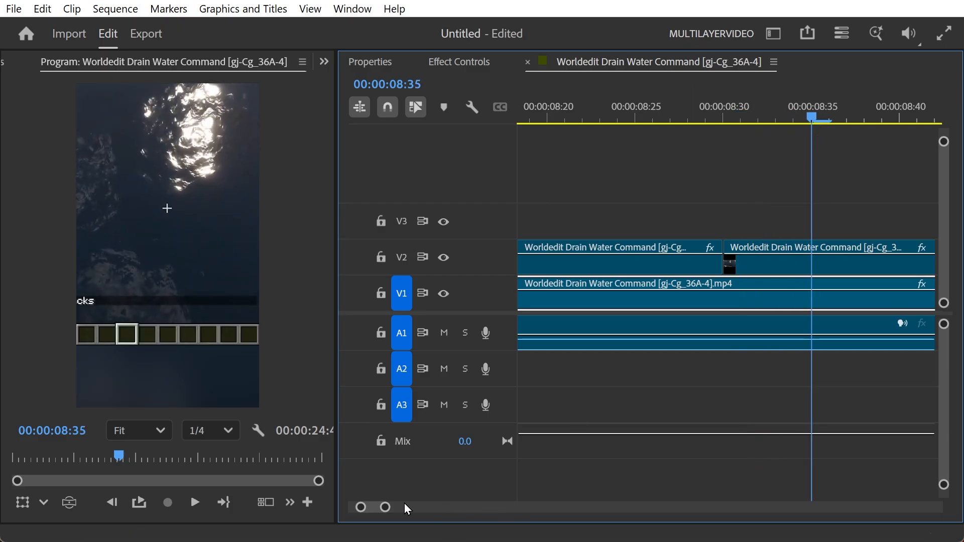
{"action": "left_click_drag", "start_coordinate": [386, 511], "coordinate": [458, 515]}
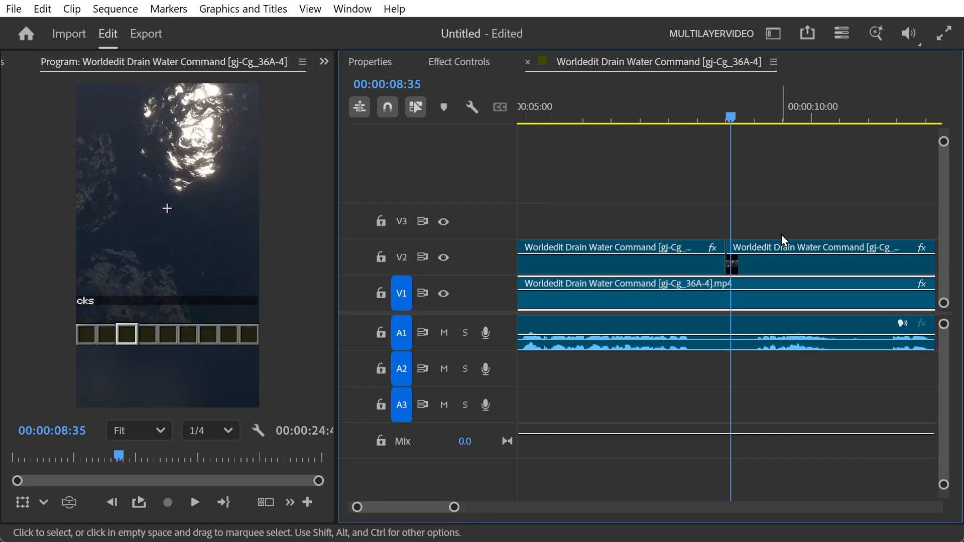
{"action": "left_click_drag", "start_coordinate": [733, 118], "coordinate": [761, 118]}
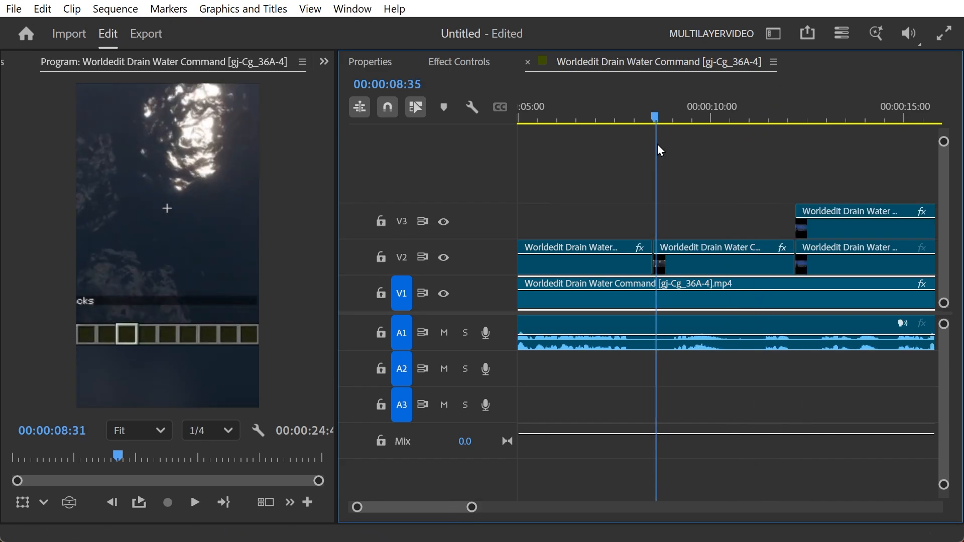
{"action": "mouse_move", "coordinate": [660, 146]}
{"action": "left_mouse_down"}
{"action": "mouse_move", "coordinate": [674, 146]}
{"action": "mouse_move", "coordinate": [658, 151]}
{"action": "mouse_move", "coordinate": [675, 156]}
{"action": "left_mouse_up"}
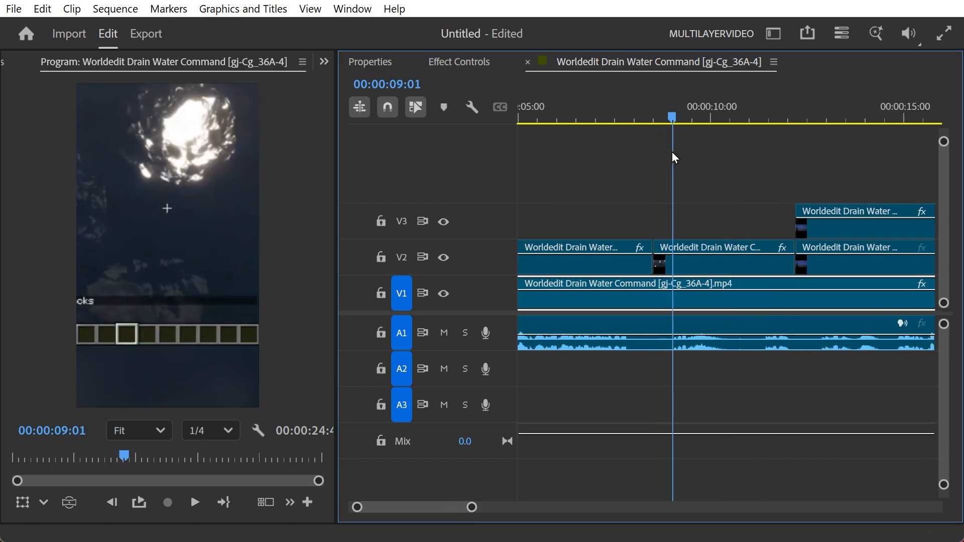
{"action": "left_click", "coordinate": [713, 245]}
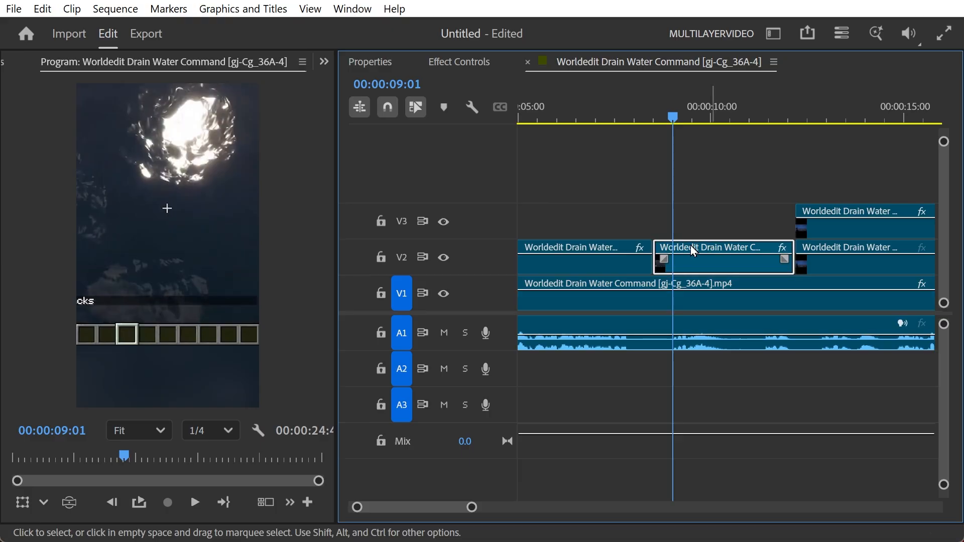
{"action": "left_click", "coordinate": [370, 64]}
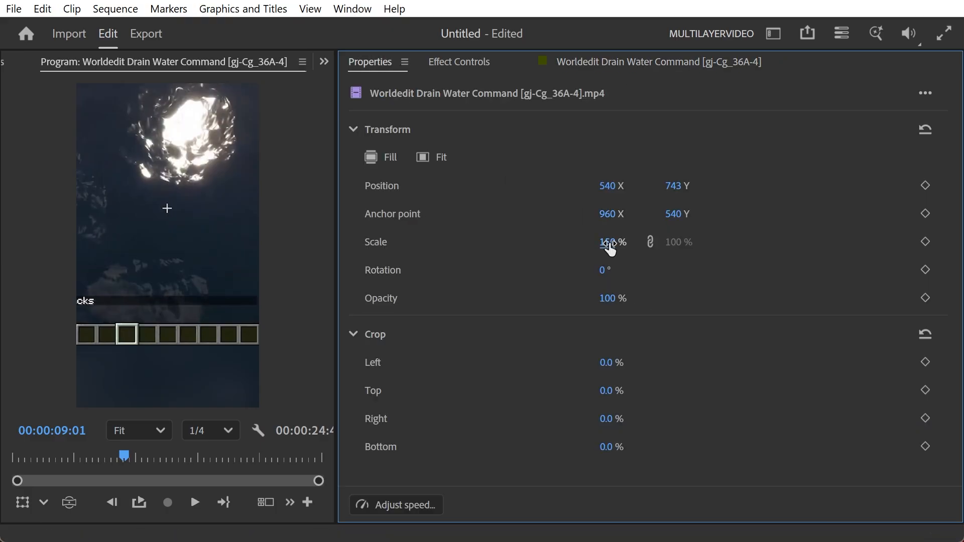
{"action": "left_click_drag", "start_coordinate": [638, 246], "coordinate": [653, 246]}
{"action": "left_click_drag", "start_coordinate": [618, 194], "coordinate": [863, 349]}
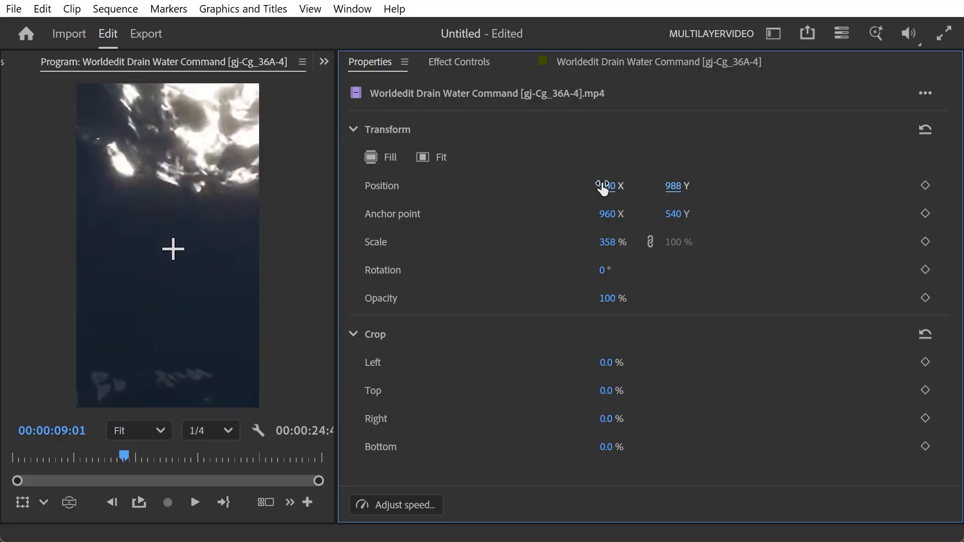
{"action": "mouse_move", "coordinate": [604, 187]}
{"action": "left_mouse_down"}
{"action": "mouse_move", "coordinate": [577, 190]}
{"action": "mouse_move", "coordinate": [601, 203]}
{"action": "left_mouse_up"}
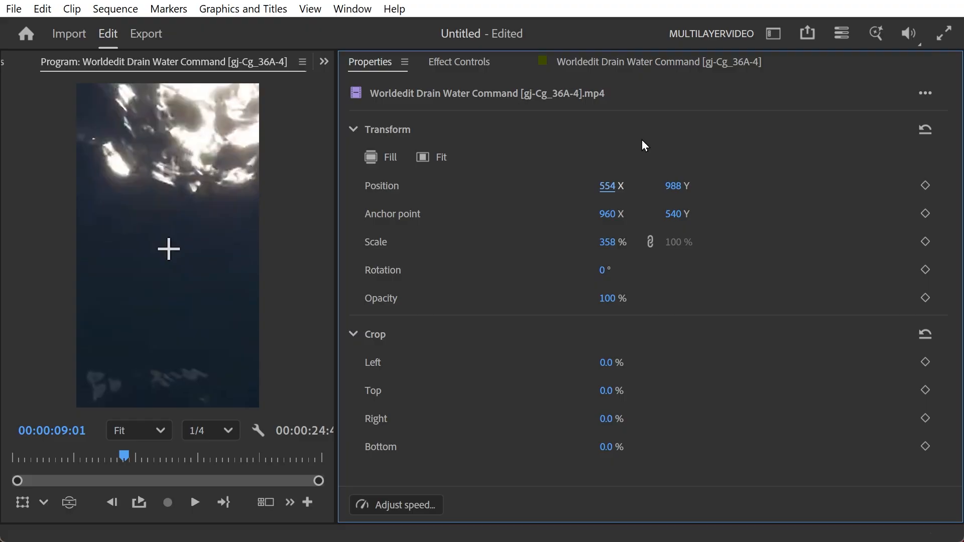
Scale the last V2 segment below the V3 overlay to 125% and position it at 1187 X, 851 Y
{"action": "left_click", "coordinate": [622, 63]}
{"action": "left_click_drag", "start_coordinate": [664, 116], "coordinate": [634, 129]}
{"action": "key", "text": "space"}
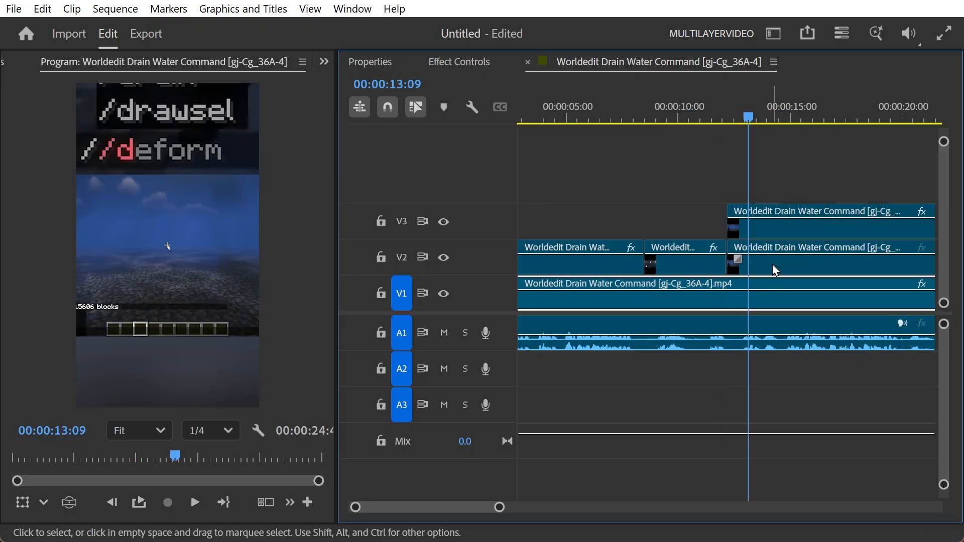
{"action": "left_click", "coordinate": [776, 273]}
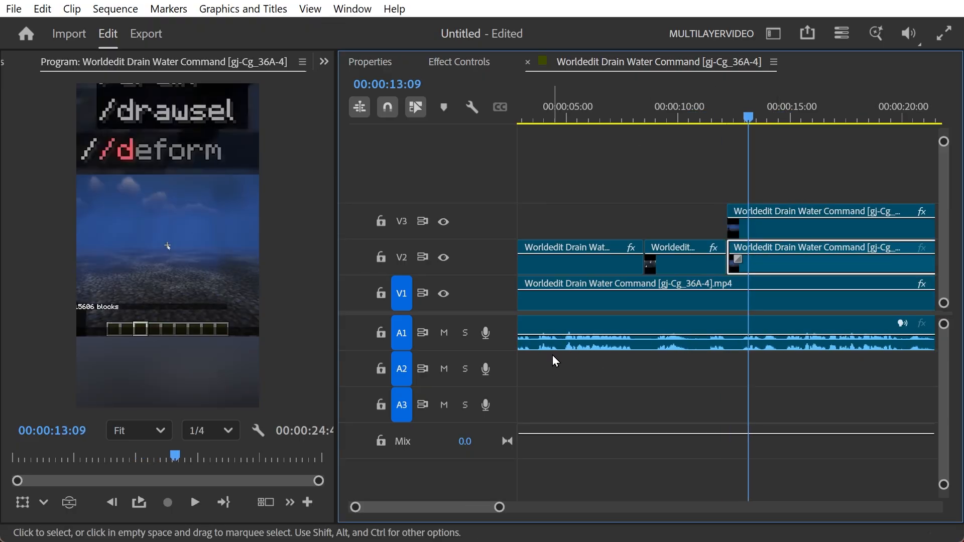
{"action": "left_click", "coordinate": [381, 62]}
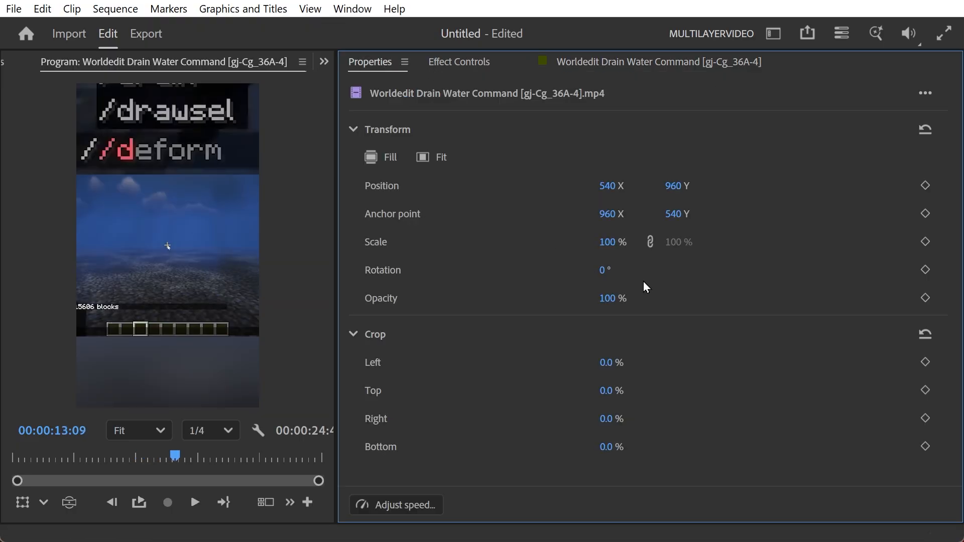
{"action": "left_click_drag", "start_coordinate": [668, 185], "coordinate": [962, 198]}
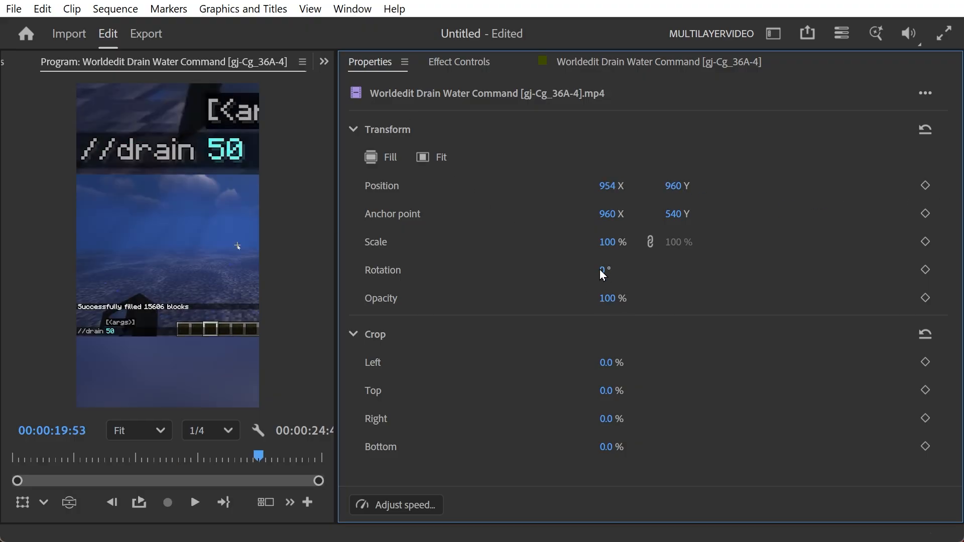
{"action": "left_click_drag", "start_coordinate": [619, 241], "coordinate": [633, 243]}
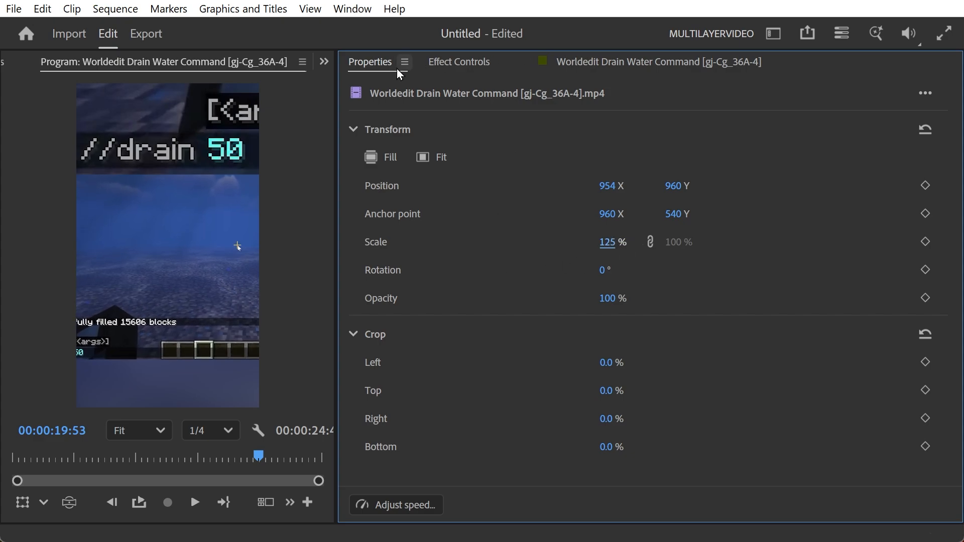
{"action": "left_click_drag", "start_coordinate": [605, 192], "coordinate": [859, 230]}
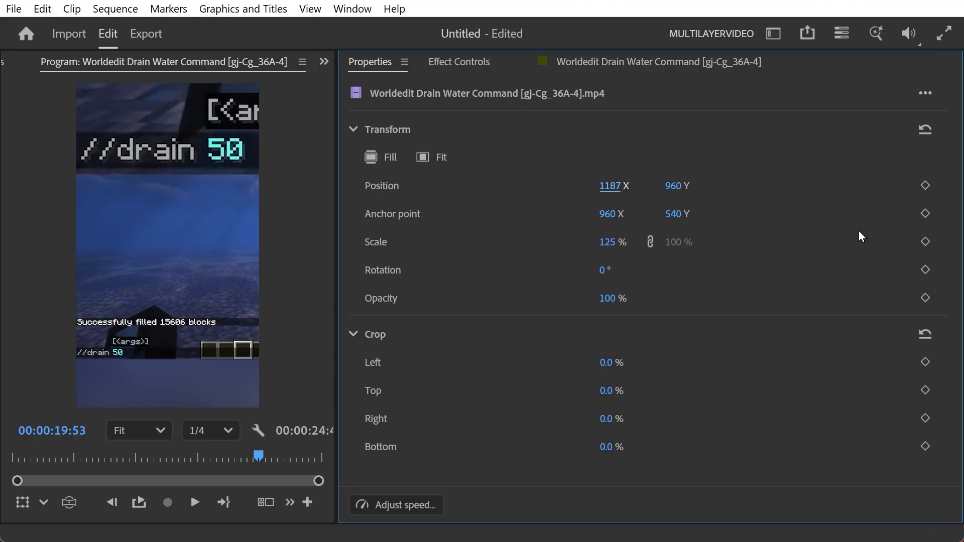
{"action": "left_click_drag", "start_coordinate": [678, 186], "coordinate": [575, 183]}
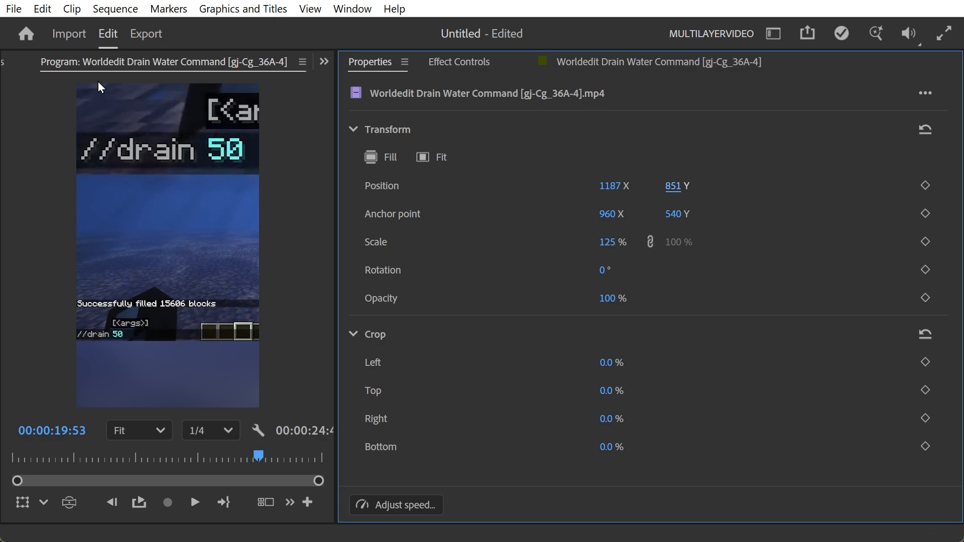
Maximize the Program monitor and play the whole sequence from the start to review the layered layout
{"action": "left_click", "coordinate": [467, 62]}
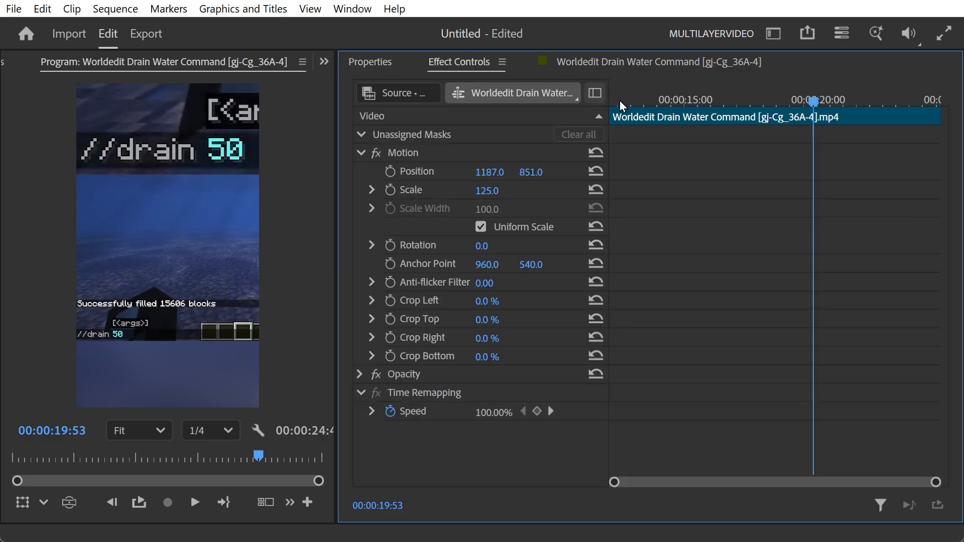
{"action": "left_click", "coordinate": [641, 60]}
{"action": "left_click_drag", "start_coordinate": [846, 93], "coordinate": [440, 110]}
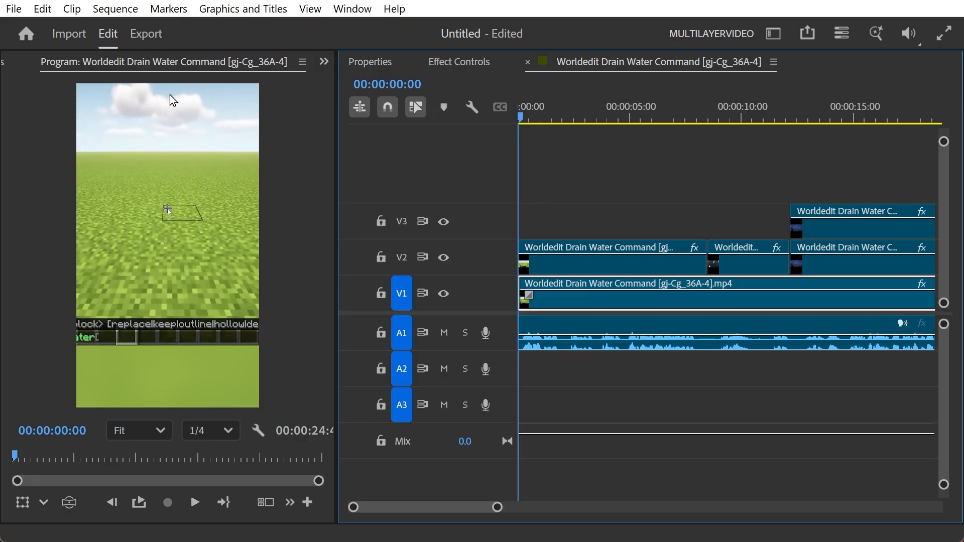
{"action": "left_click", "coordinate": [217, 61]}
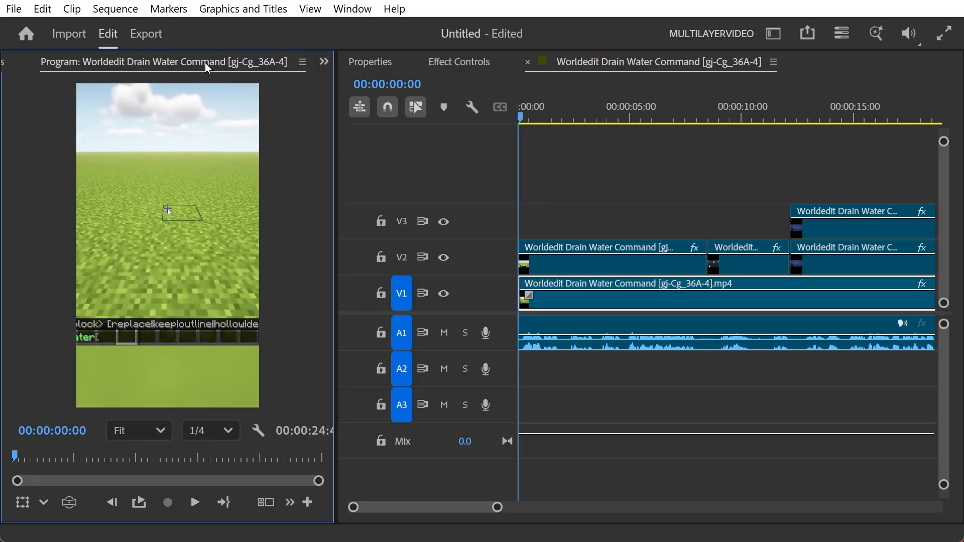
{"action": "double_click", "coordinate": [205, 62]}
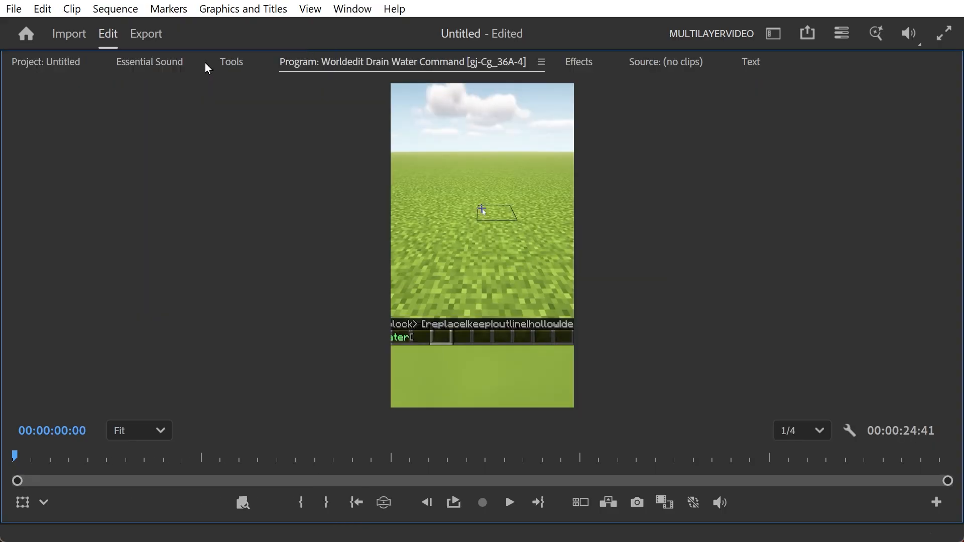
{"action": "left_click", "coordinate": [510, 500]}
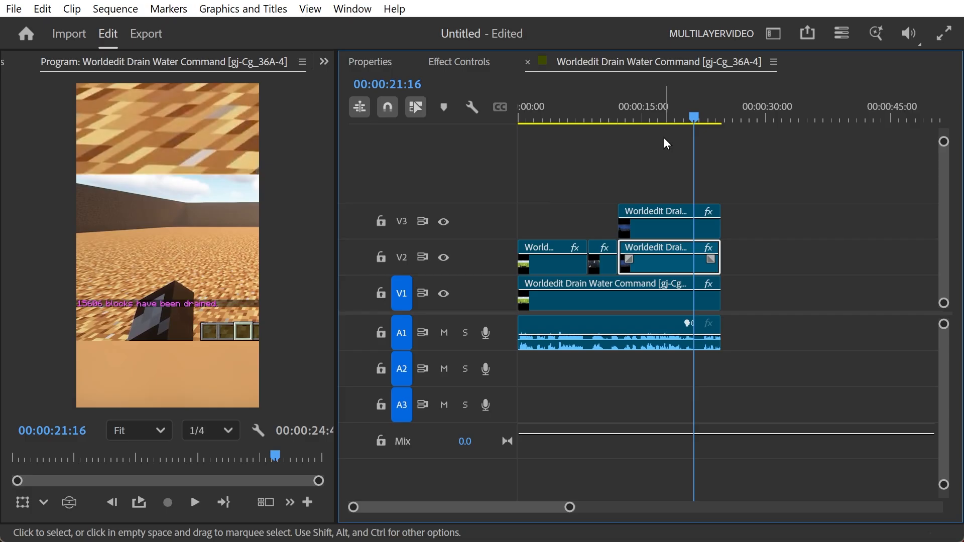
Split the last V2 segment at 00:00:21:16, then scale the new end piece to 85% and set its horizontal position to 743
{"action": "left_click", "coordinate": [702, 266]}
{"action": "left_click", "coordinate": [705, 112]}
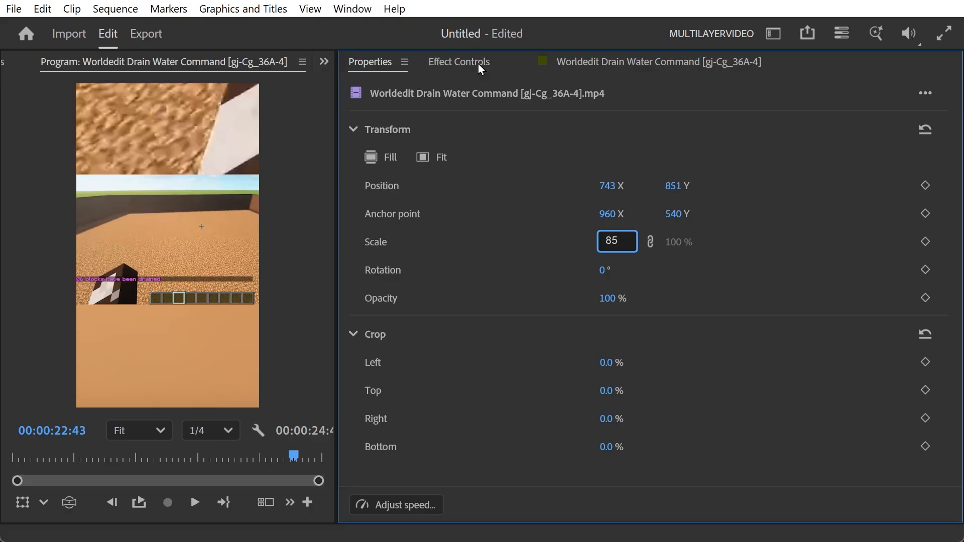
{"action": "left_click", "coordinate": [481, 64]}
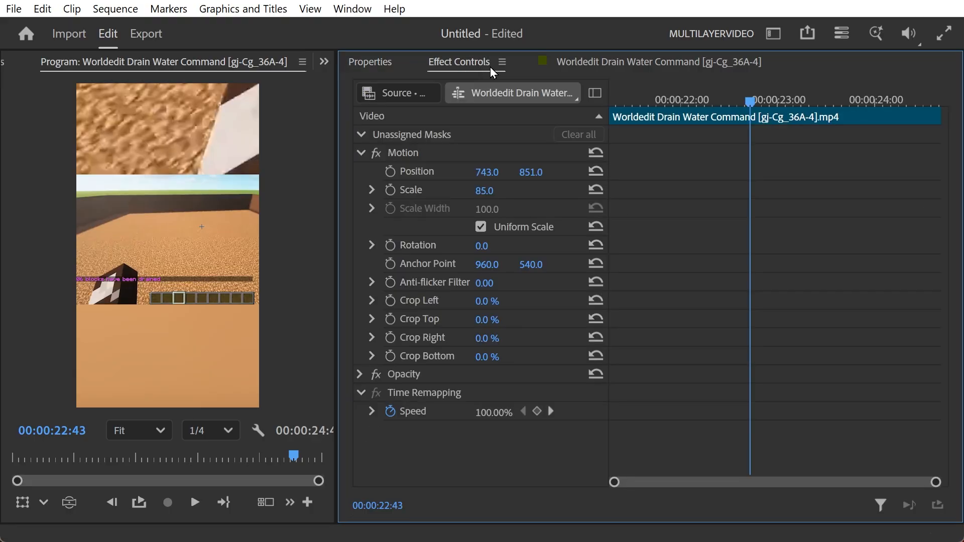
Play and scrub the end of the sequence to check the reframed final segment, and return to the start
{"action": "left_click", "coordinate": [613, 62]}
{"action": "left_click_drag", "start_coordinate": [706, 117], "coordinate": [676, 119]}
{"action": "key", "text": "space"}
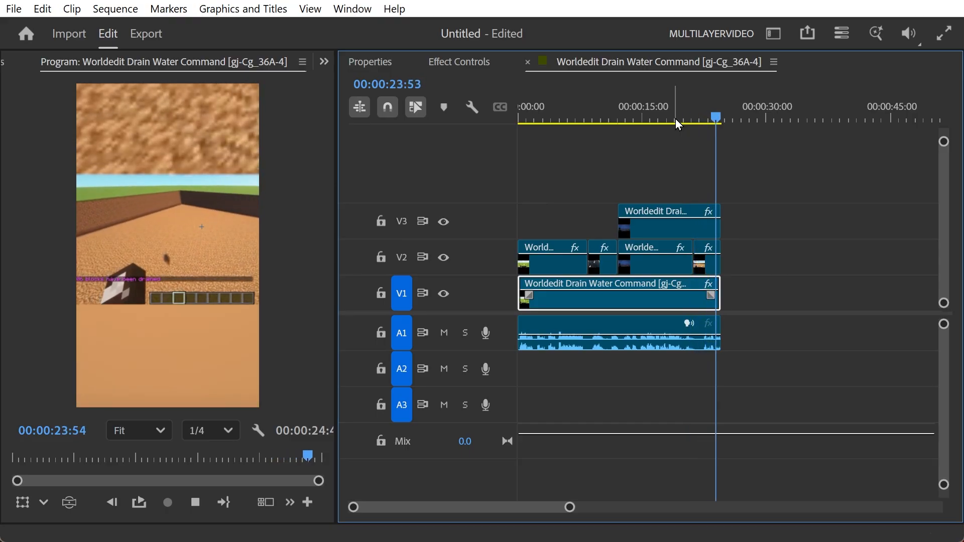
{"action": "left_click", "coordinate": [715, 117]}
{"action": "left_click_drag", "start_coordinate": [715, 117], "coordinate": [685, 143]}
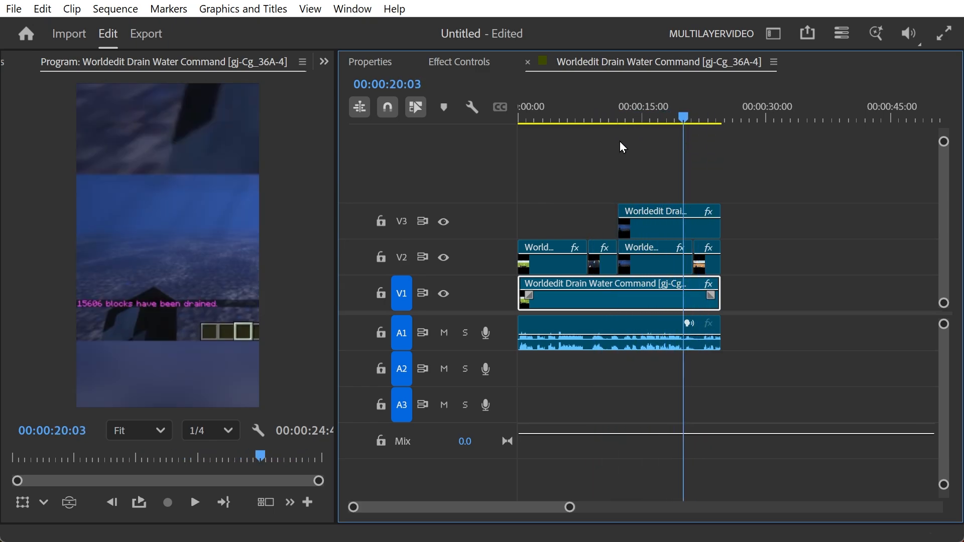
{"action": "key", "text": "Home"}
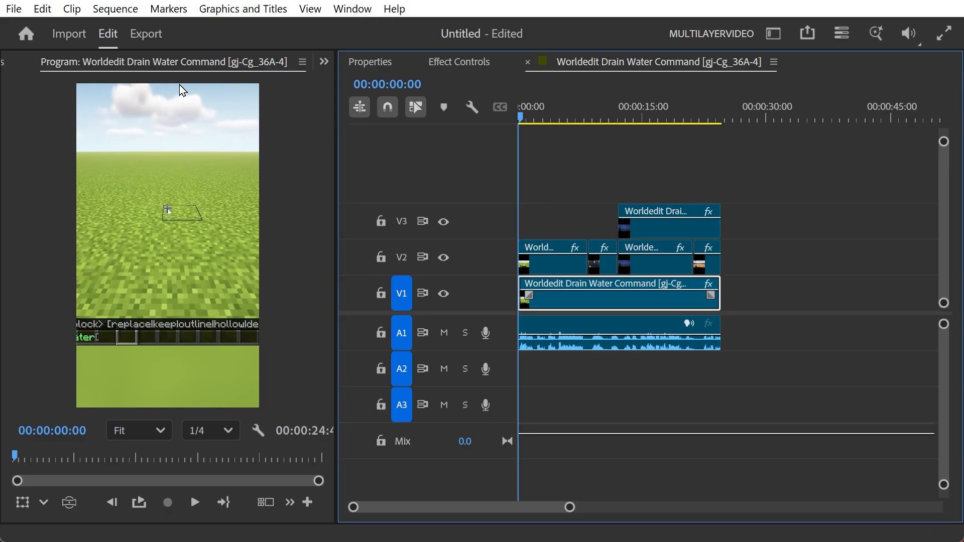